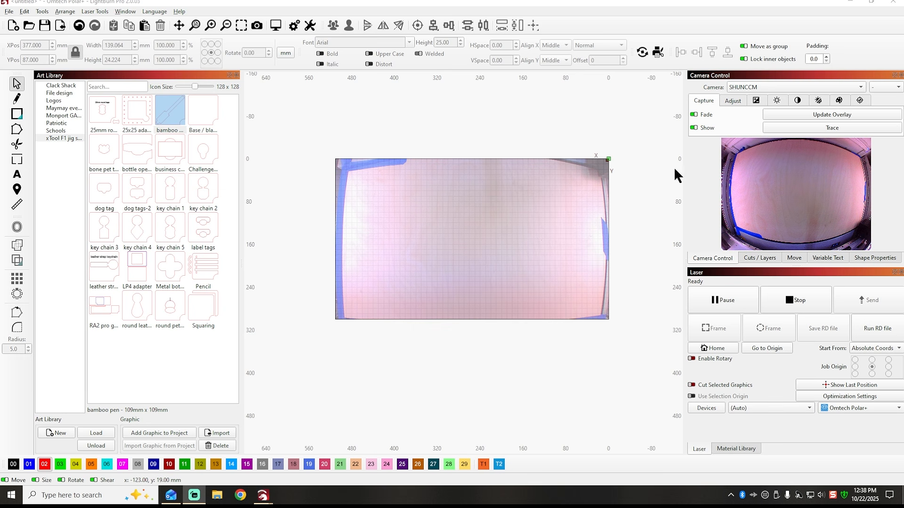
Import the camera settings from Clackshack camera config.lbcm in Machine files > OmTech Polar +, and update the camera overlay.
{"action": "left_click", "coordinate": [759, 170]}
{"action": "right_click", "coordinate": [749, 171]}
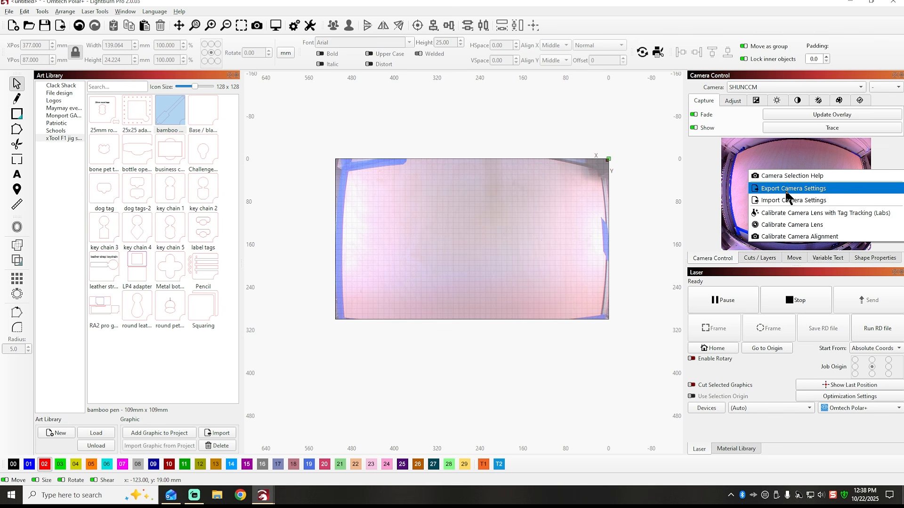
{"action": "left_click", "coordinate": [772, 202]}
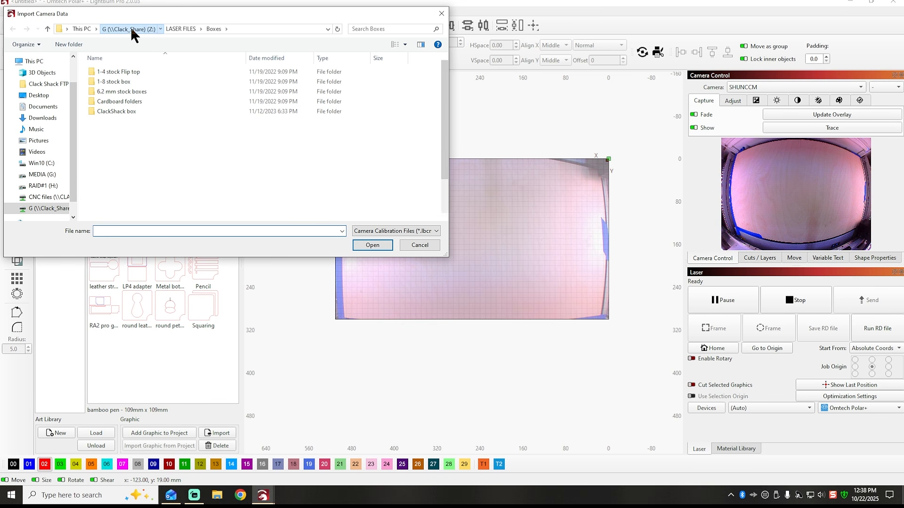
{"action": "left_click", "coordinate": [131, 28]}
{"action": "double_click", "coordinate": [122, 170]}
{"action": "scroll", "coordinate": [152, 166], "scroll_direction": "down", "scroll_amount": 8}
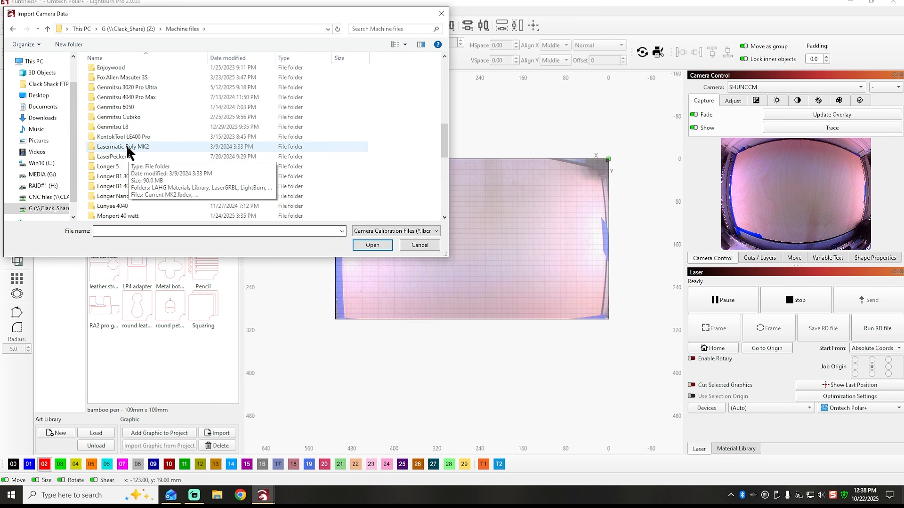
{"action": "scroll", "coordinate": [133, 149], "scroll_direction": "down", "scroll_amount": 5}
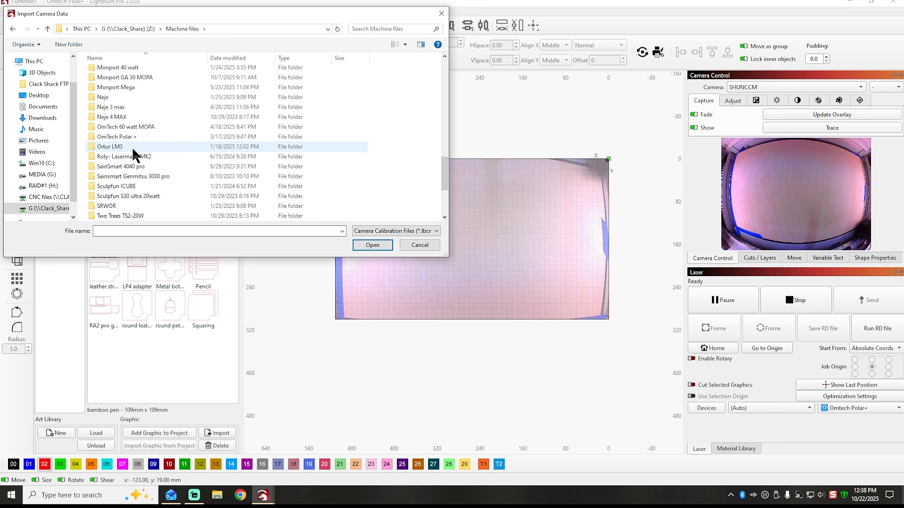
{"action": "double_click", "coordinate": [121, 137]}
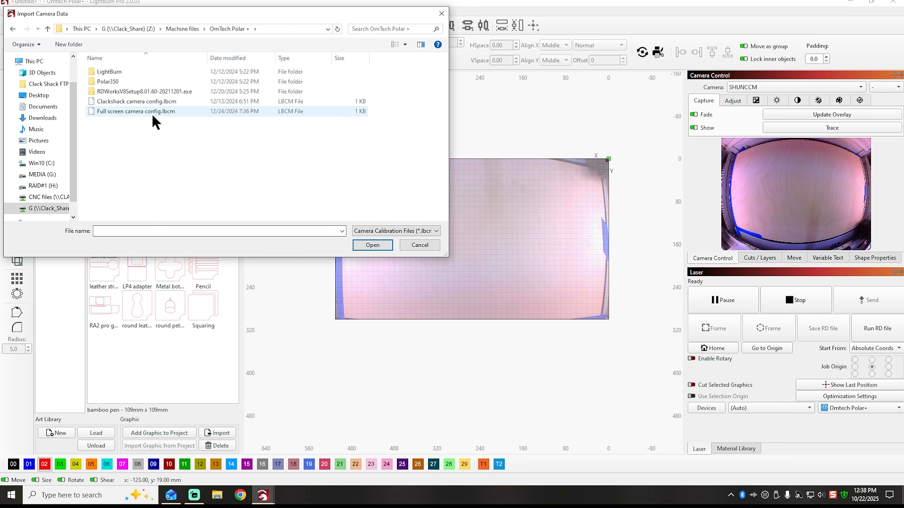
{"action": "double_click", "coordinate": [146, 102]}
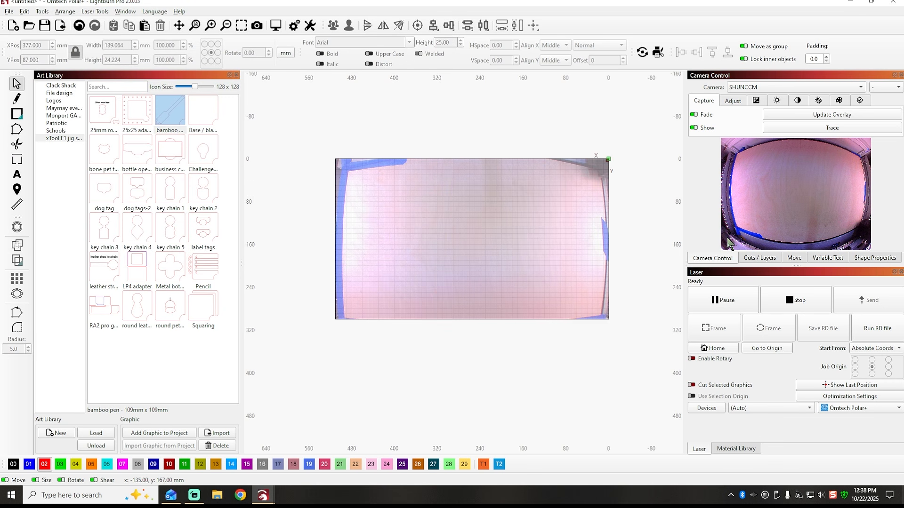
{"action": "left_click", "coordinate": [800, 114]}
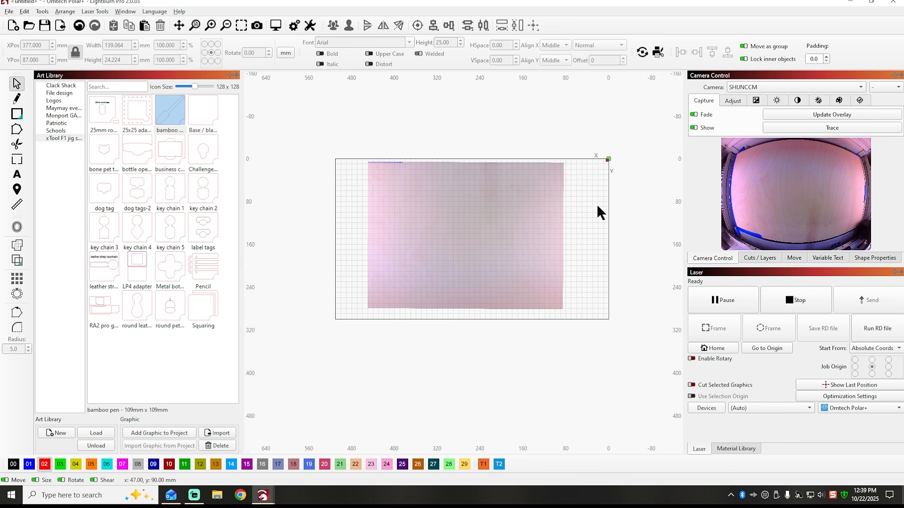
Import the camera settings from Full screen camera config.lbcm in the Machine files > OmTech Polar + folder.
{"action": "right_click", "coordinate": [792, 200]}
{"action": "left_click", "coordinate": [790, 228]}
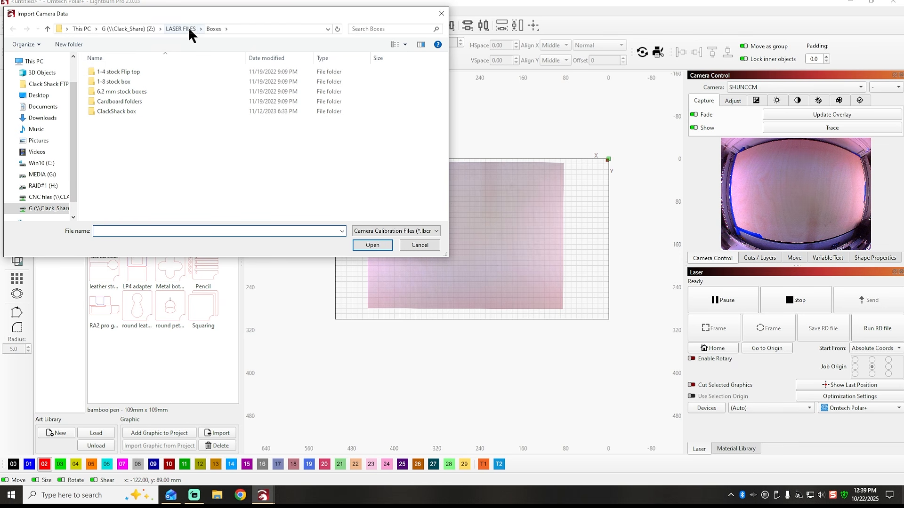
{"action": "left_click", "coordinate": [182, 28]}
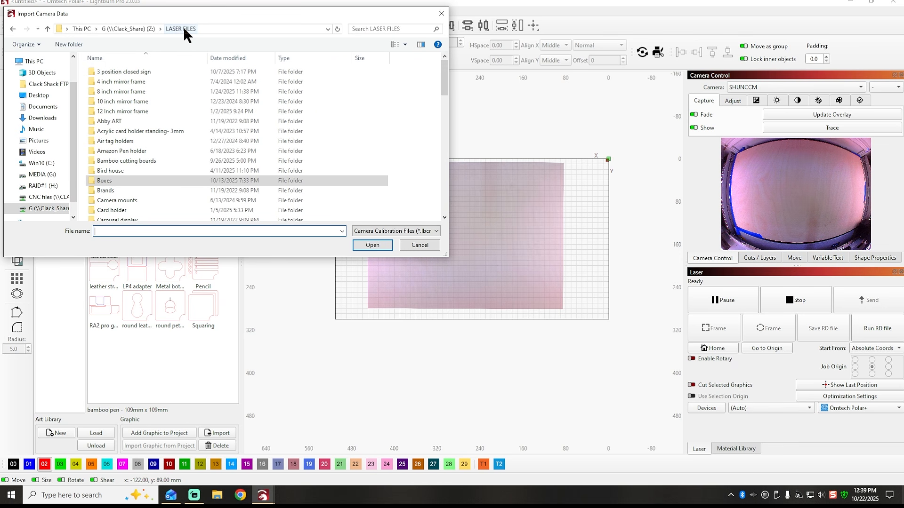
{"action": "left_click", "coordinate": [130, 29]}
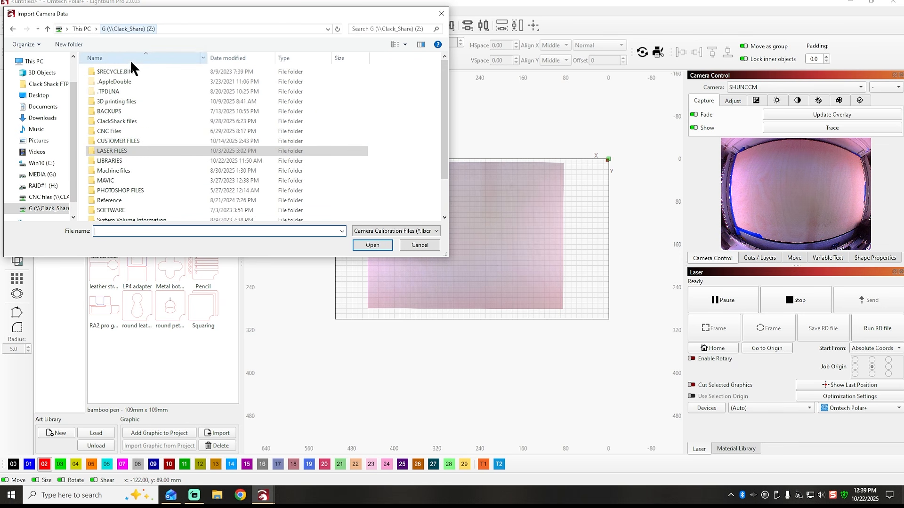
{"action": "double_click", "coordinate": [124, 170]}
{"action": "scroll", "coordinate": [150, 167], "scroll_direction": "down", "scroll_amount": 15}
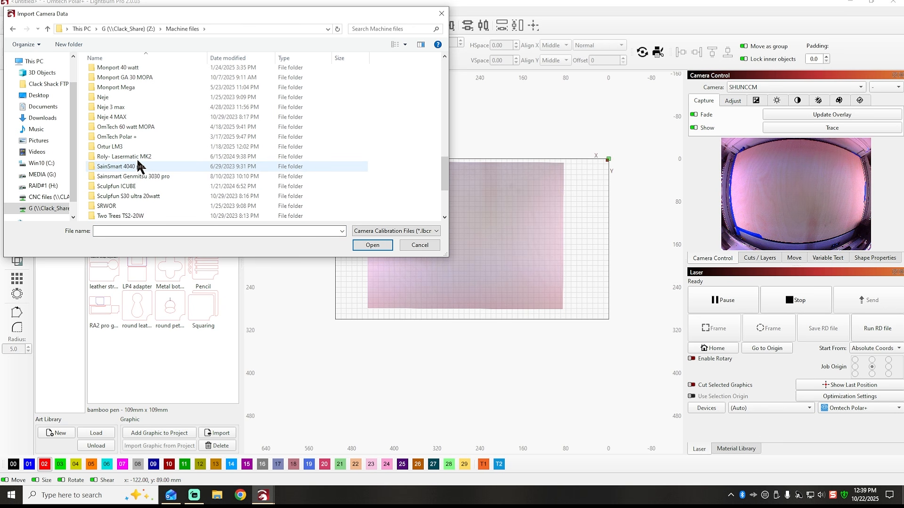
{"action": "double_click", "coordinate": [121, 137]}
{"action": "left_click", "coordinate": [132, 112]}
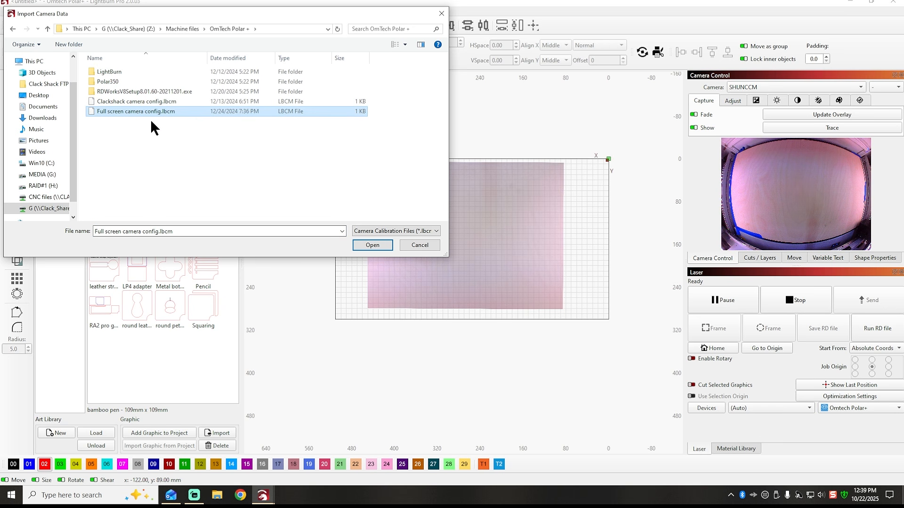
{"action": "left_click", "coordinate": [372, 245]}
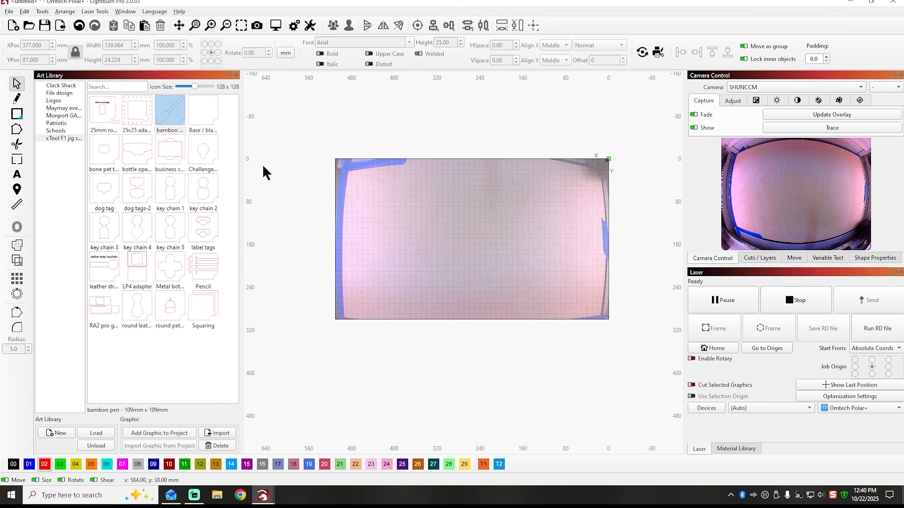
Draw a flat rectangle about 81 × 13 mm in the lower-left part of the laser bed.
{"action": "left_click", "coordinate": [23, 116]}
{"action": "right_click", "coordinate": [22, 116]}
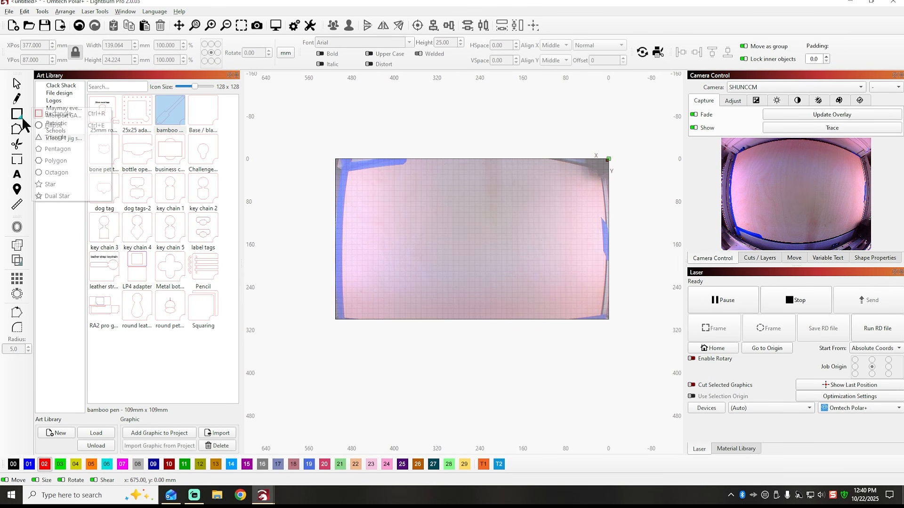
{"action": "left_click", "coordinate": [53, 114]}
{"action": "mouse_move", "coordinate": [363, 263]}
{"action": "left_mouse_down"}
{"action": "mouse_move", "coordinate": [394, 275]}
{"action": "mouse_move", "coordinate": [405, 269]}
{"action": "left_mouse_up"}
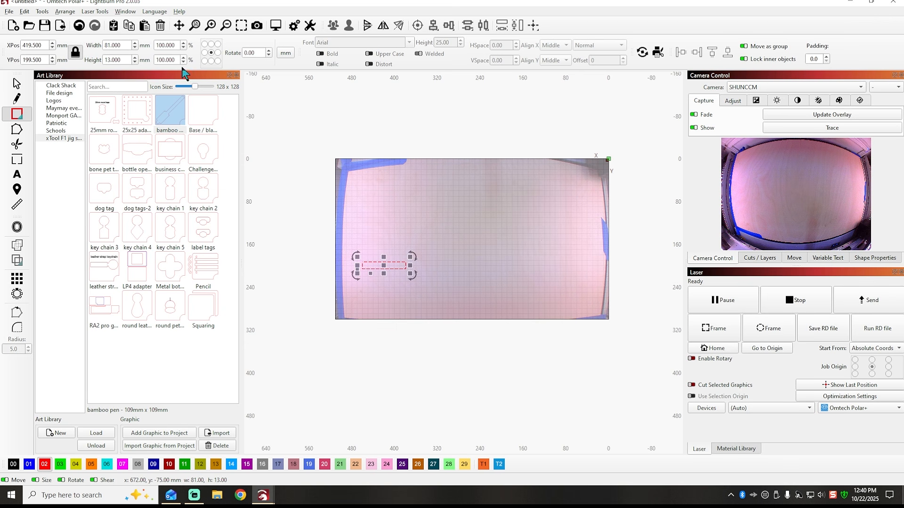
Unlock the aspect ratio and set the rectangle's height to 8 mm and its width to 47.5 mm.
{"action": "left_click", "coordinate": [75, 53]}
{"action": "left_click", "coordinate": [124, 58]}
{"action": "type", "text": "8"}
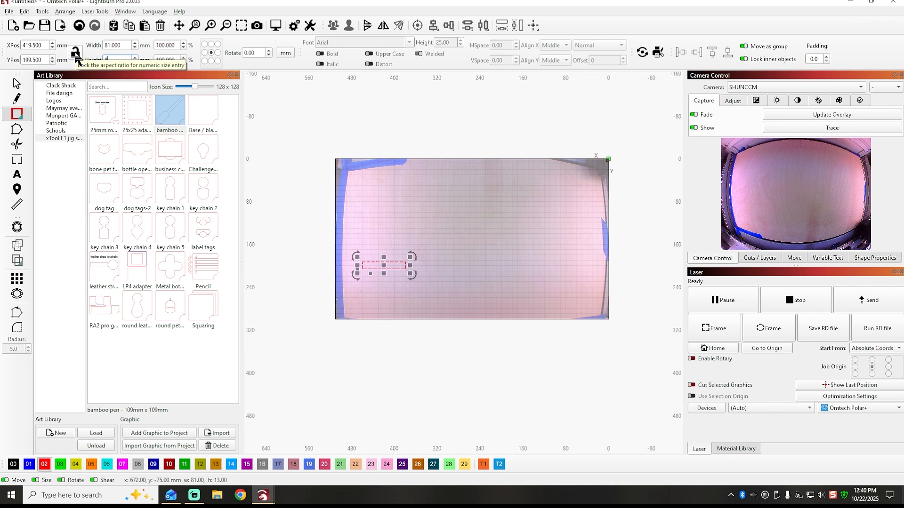
{"action": "left_click", "coordinate": [129, 45]}
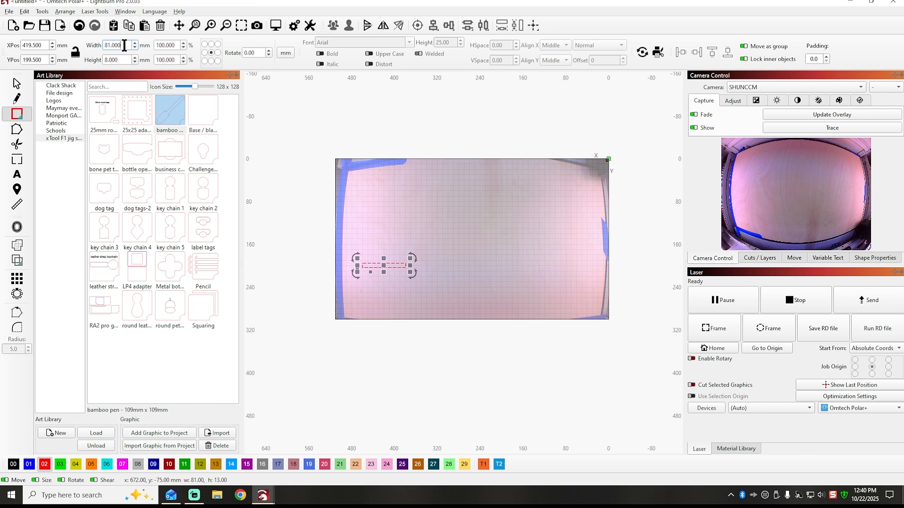
{"action": "double_click", "coordinate": [114, 45]}
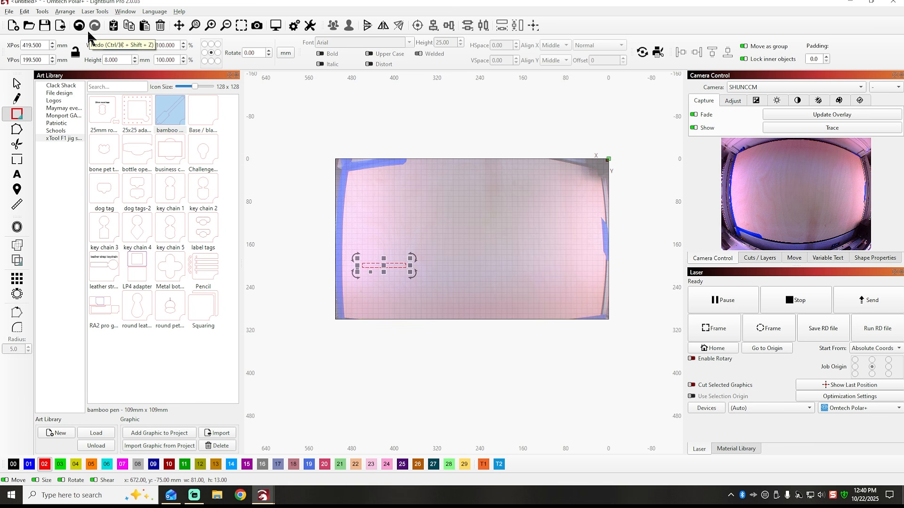
{"action": "type", "text": "47.5"}
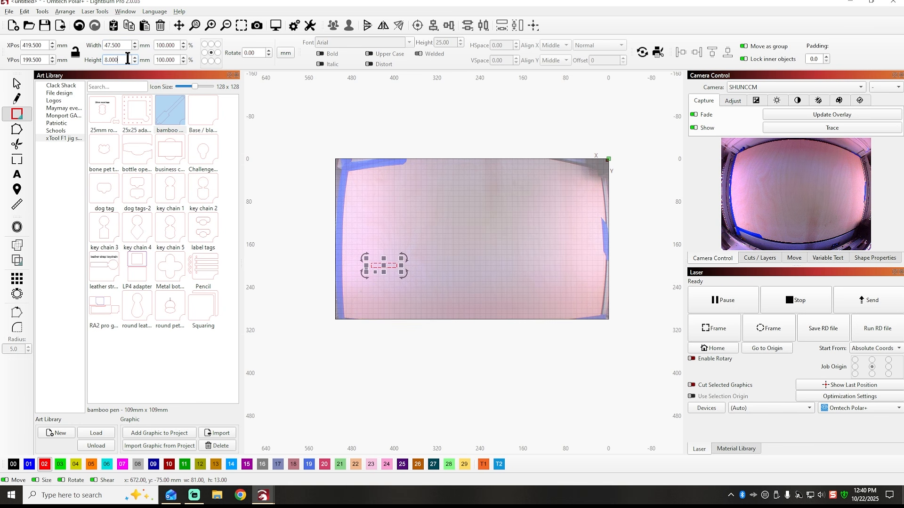
{"action": "left_click", "coordinate": [398, 271]}
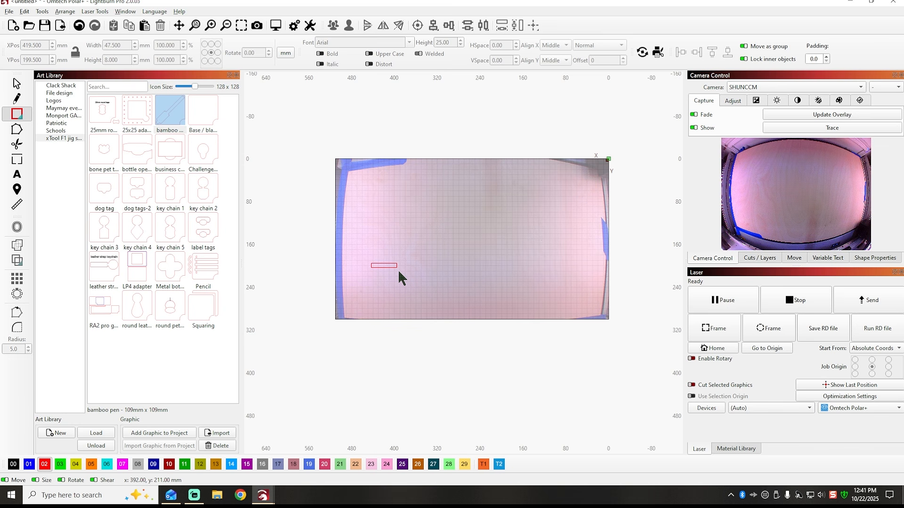
Draw a second rectangle about 146 × 25 mm over the small one and set its width to 142 mm.
{"action": "left_click", "coordinate": [24, 115]}
{"action": "left_click", "coordinate": [59, 114]}
{"action": "left_click_drag", "start_coordinate": [358, 254], "coordinate": [436, 266]}
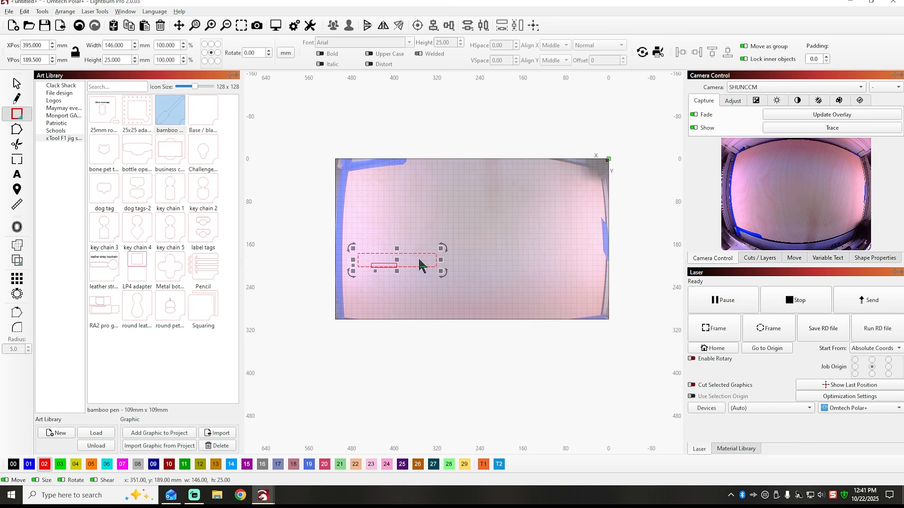
{"action": "left_click_drag", "start_coordinate": [125, 45], "coordinate": [78, 38]}
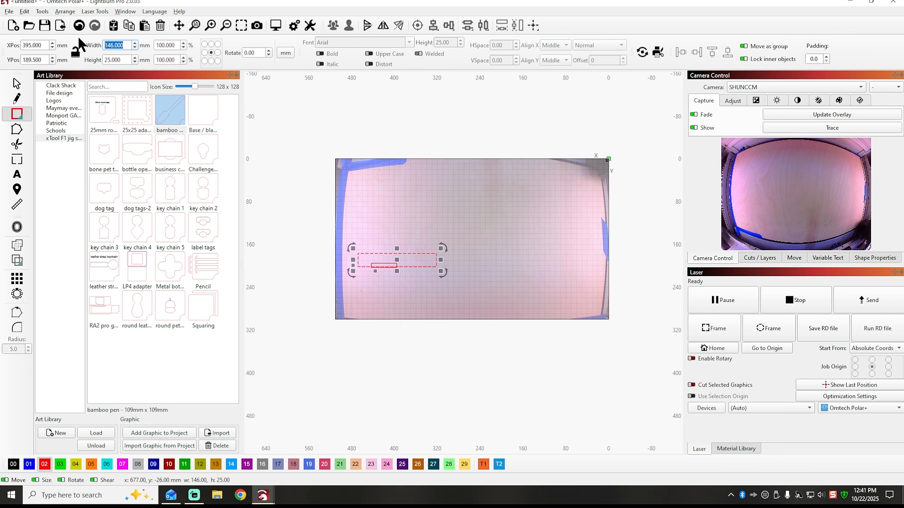
{"action": "type", "text": "142"}
{"action": "left_click", "coordinate": [123, 60]}
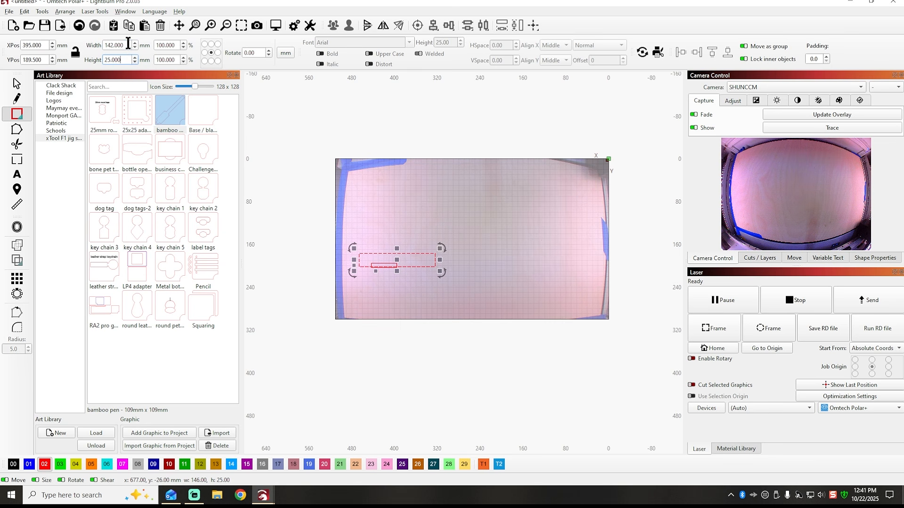
{"action": "left_click", "coordinate": [355, 214]}
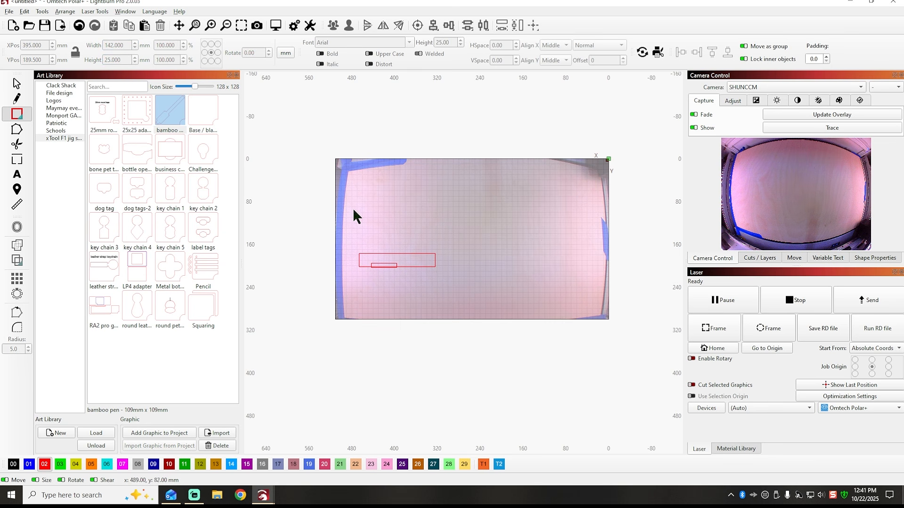
Assign the larger 142 mm wide rectangle to the blue layer 01.
{"action": "left_click", "coordinate": [428, 254]}
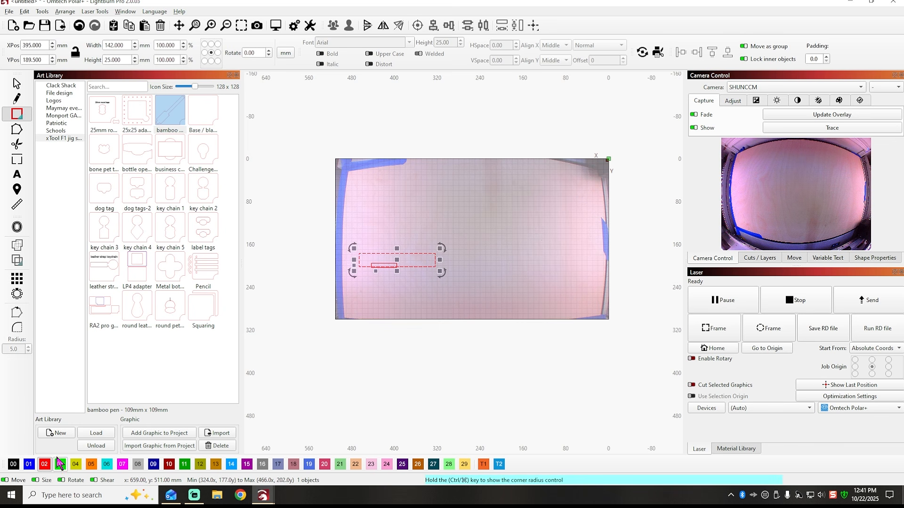
{"action": "left_click", "coordinate": [27, 465]}
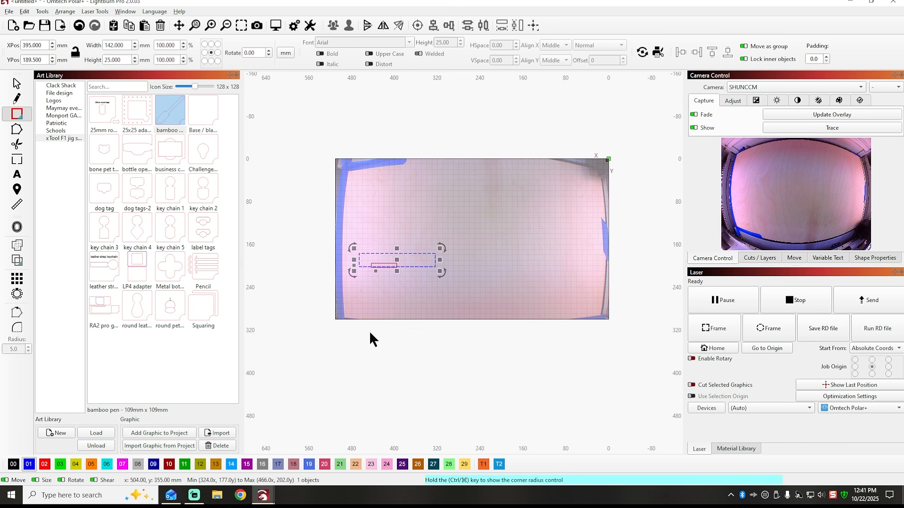
{"action": "left_click", "coordinate": [482, 217]}
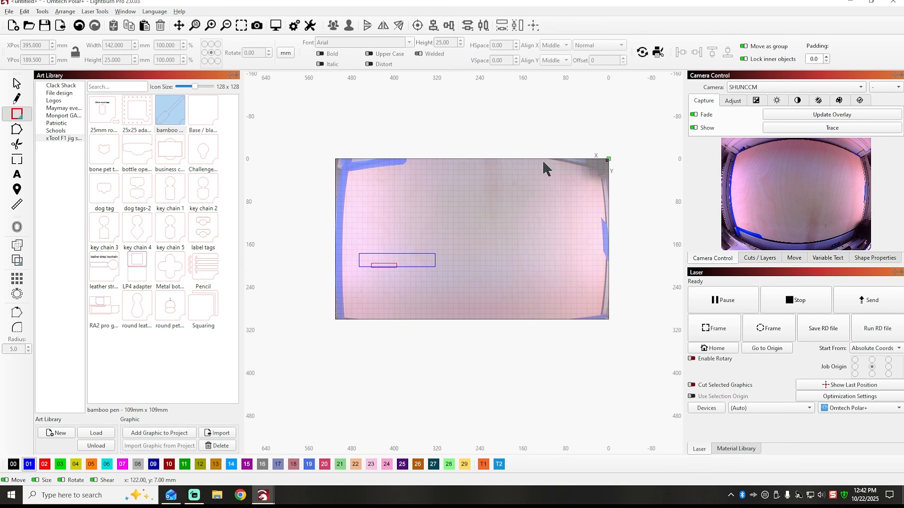
Set the height of the blue rectangle to 11 mm.
{"action": "left_click", "coordinate": [422, 254]}
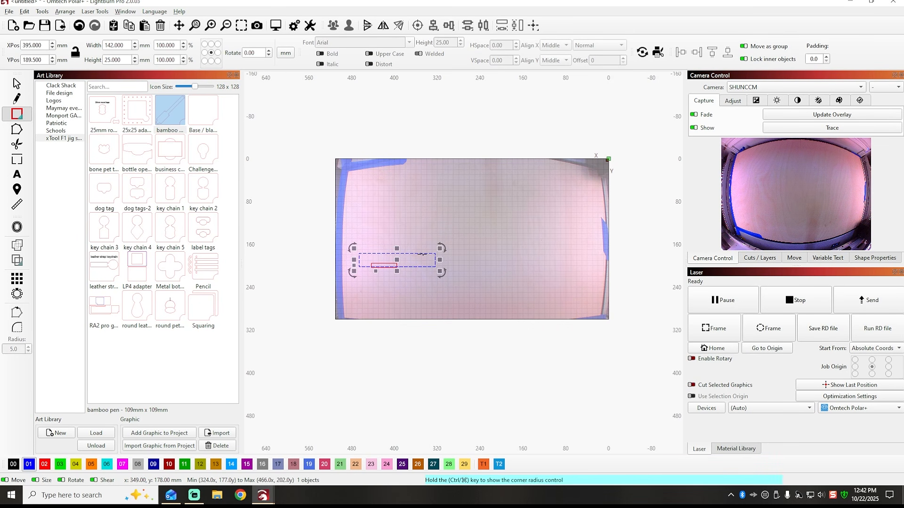
{"action": "left_click_drag", "start_coordinate": [130, 60], "coordinate": [89, 61]}
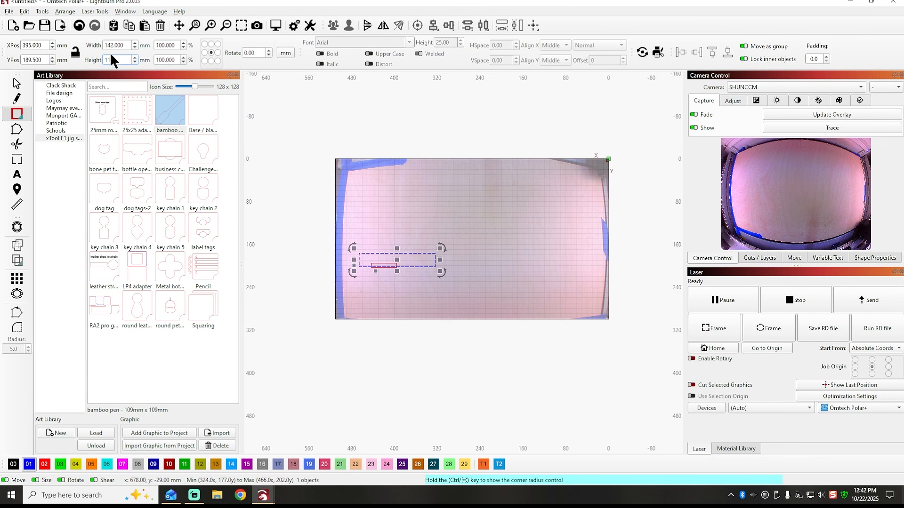
{"action": "left_click", "coordinate": [125, 45]}
{"action": "left_click", "coordinate": [434, 207]}
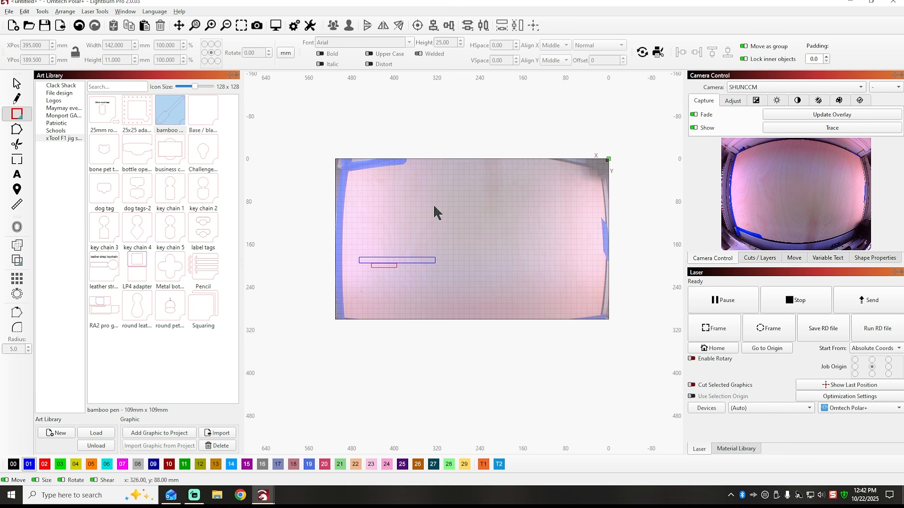
Move the blue rectangle down to Y 199.5 mm so that it encloses the small red rectangle.
{"action": "left_click", "coordinate": [410, 262]}
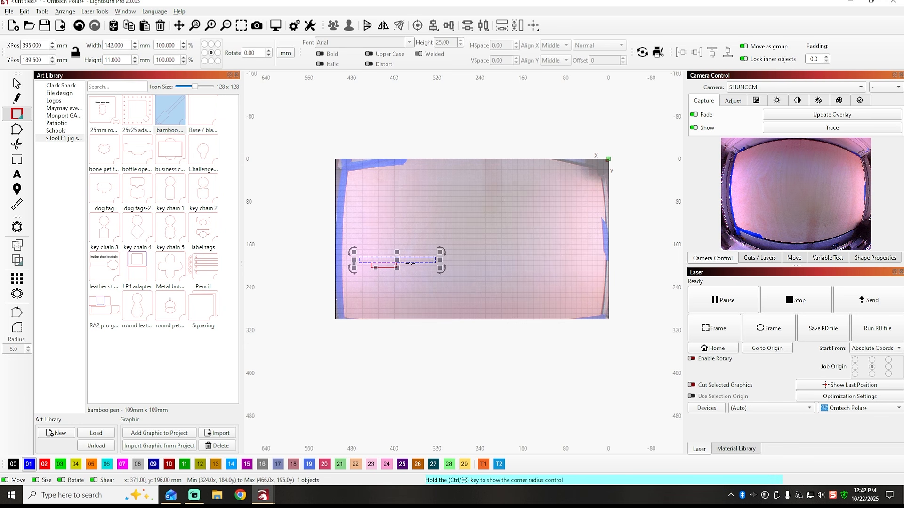
{"action": "left_click_drag", "start_coordinate": [410, 263], "coordinate": [411, 264]}
{"action": "scroll", "coordinate": [375, 270], "scroll_direction": "up", "scroll_amount": 5}
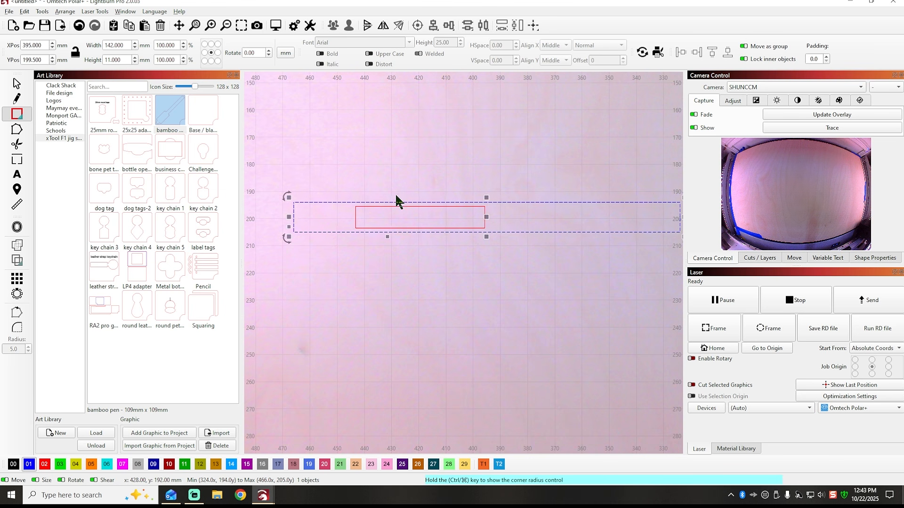
{"action": "left_click", "coordinate": [385, 174]}
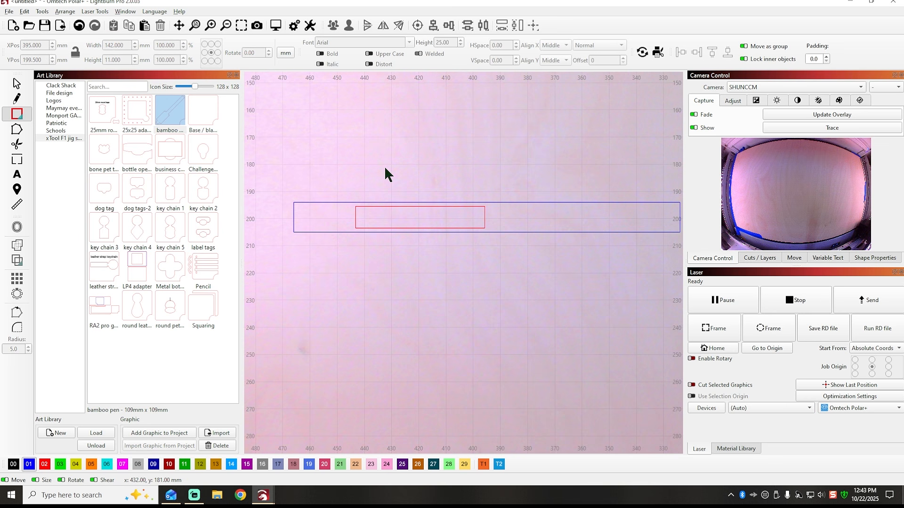
Draw a rectangle about 15 × 3 mm inside the blue rectangle's left end and set its width to 14 mm.
{"action": "left_click", "coordinate": [23, 114]}
{"action": "left_click_drag", "start_coordinate": [302, 208], "coordinate": [342, 216]}
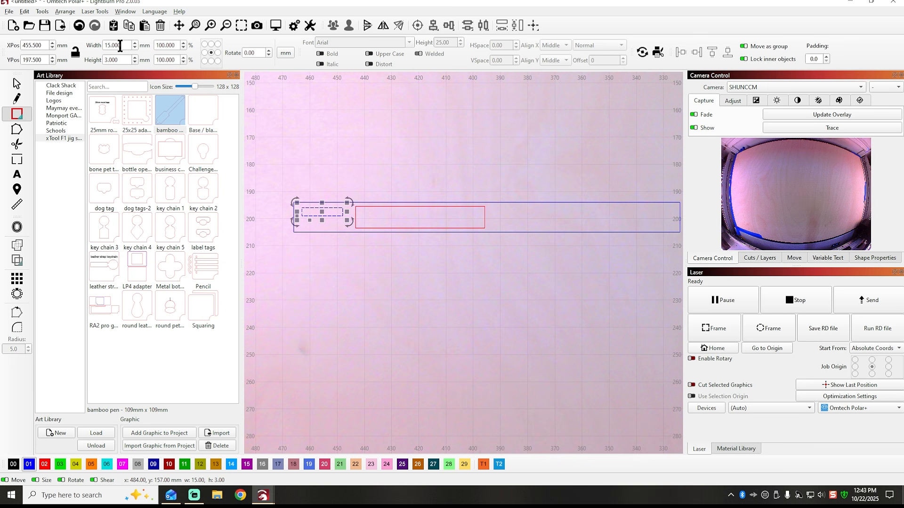
{"action": "double_click", "coordinate": [120, 45]}
{"action": "left_click", "coordinate": [127, 60]}
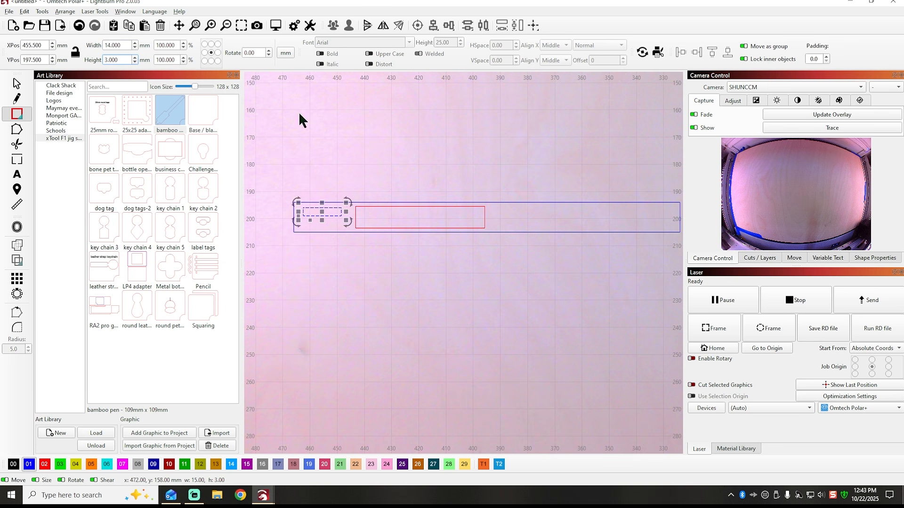
Move the 14 × 3 mm rectangle to X 459, Y 199 mm so its left edge is flush with the large blue rectangle's left edge.
{"action": "left_click", "coordinate": [357, 153]}
{"action": "key", "text": "Escape"}
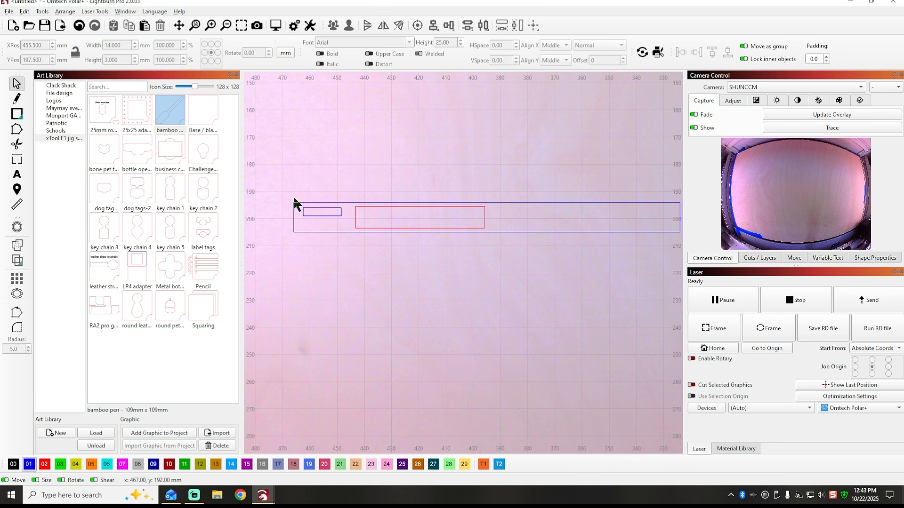
{"action": "left_click", "coordinate": [322, 211]}
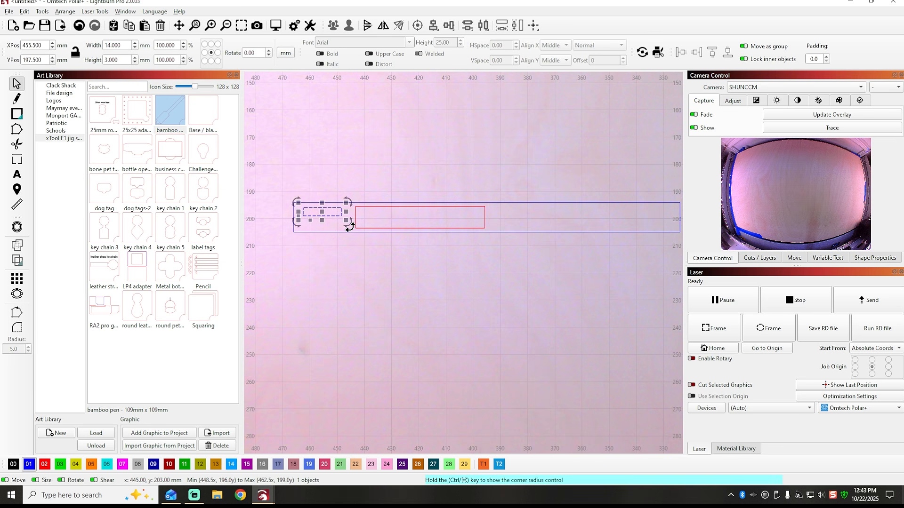
{"action": "scroll", "coordinate": [314, 216], "scroll_direction": "up", "scroll_amount": 3}
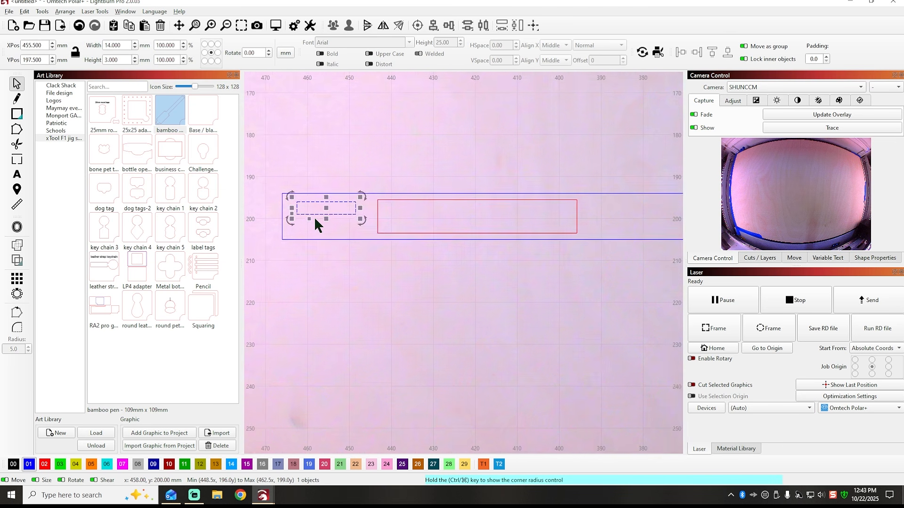
{"action": "left_click_drag", "start_coordinate": [327, 206], "coordinate": [310, 211]}
{"action": "scroll", "coordinate": [283, 213], "scroll_direction": "up", "scroll_amount": 12}
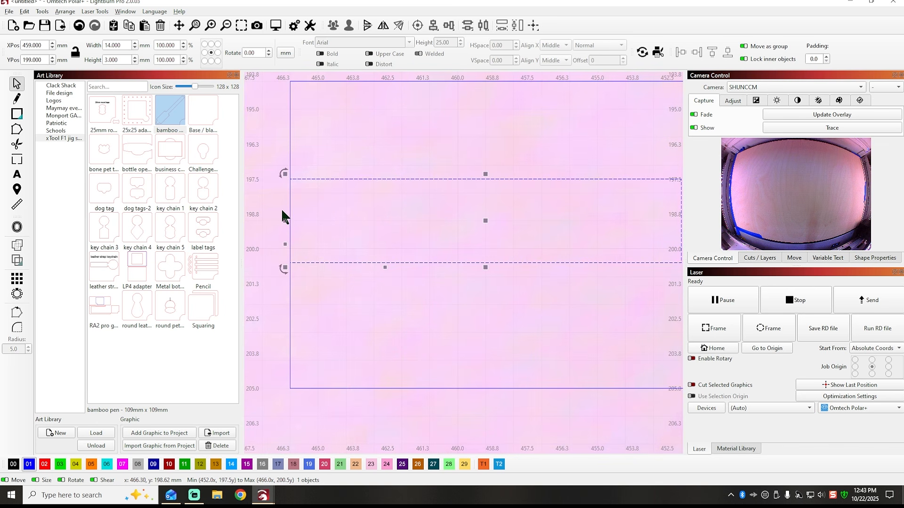
{"action": "scroll", "coordinate": [303, 217], "scroll_direction": "up", "scroll_amount": 15}
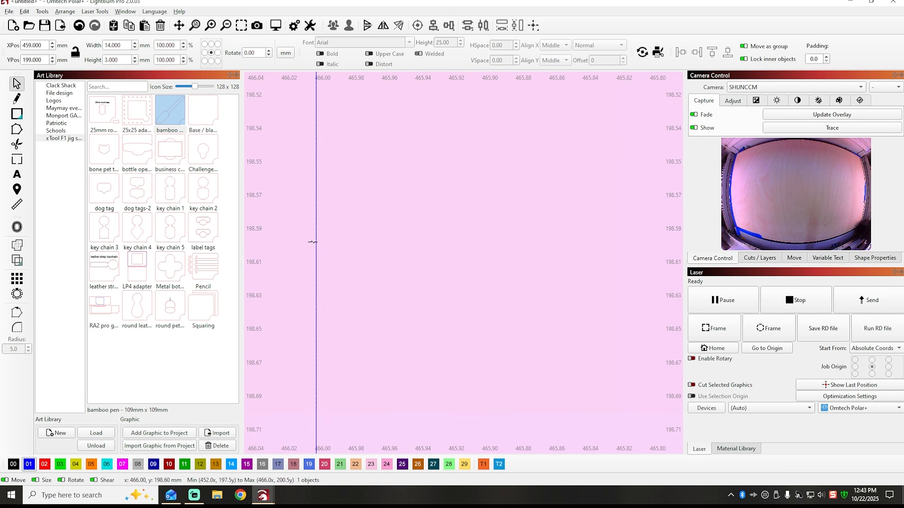
{"action": "scroll", "coordinate": [312, 241], "scroll_direction": "down", "scroll_amount": 20}
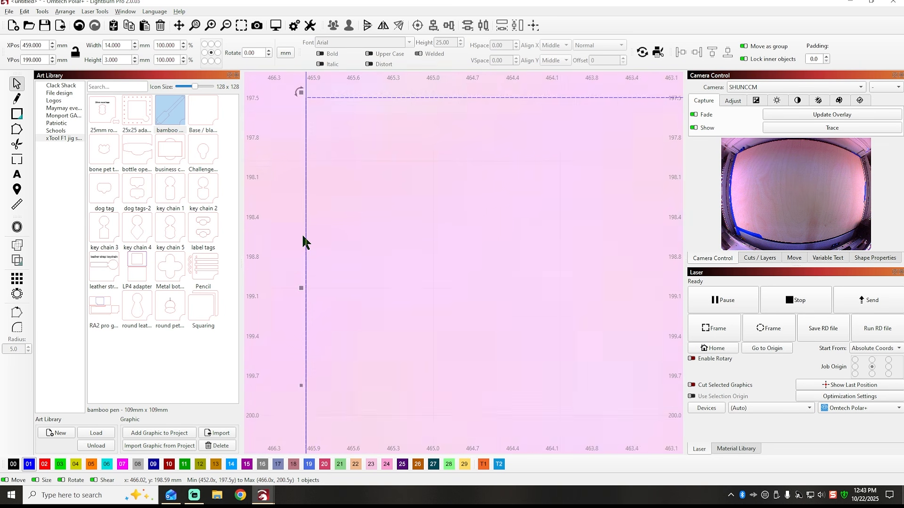
{"action": "scroll", "coordinate": [297, 237], "scroll_direction": "down", "scroll_amount": 6}
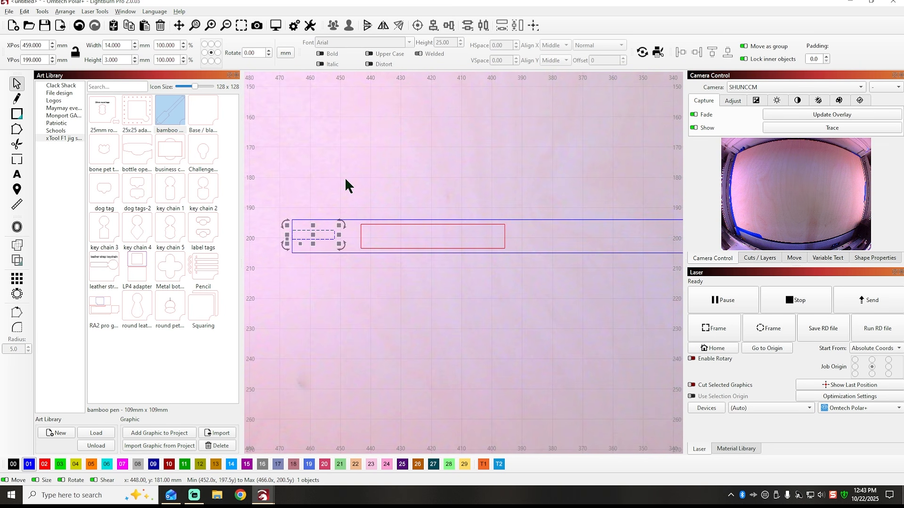
Move the red rectangle to X 428.25 mm so its left edge meets the right edge of the 14 mm wide spacer rectangle.
{"action": "left_click", "coordinate": [376, 219]}
{"action": "left_click_drag", "start_coordinate": [432, 235], "coordinate": [403, 237]}
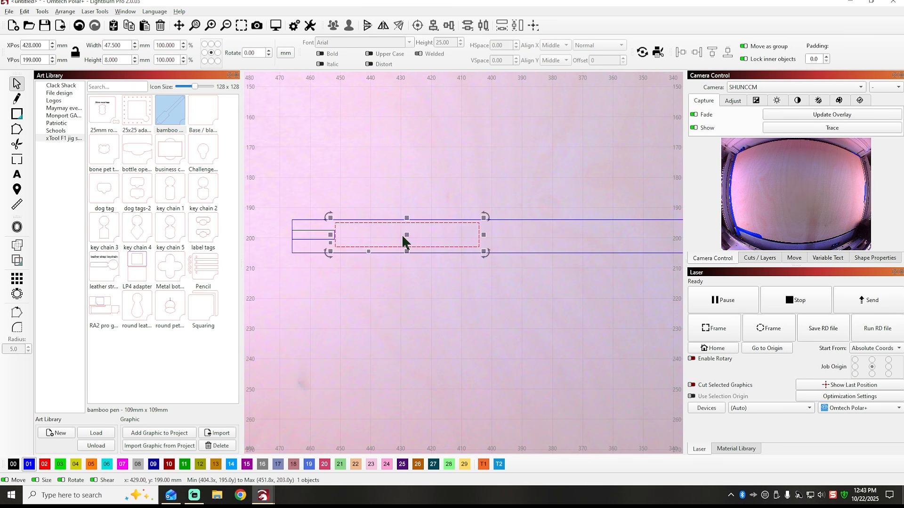
{"action": "scroll", "coordinate": [345, 229], "scroll_direction": "up", "scroll_amount": 7}
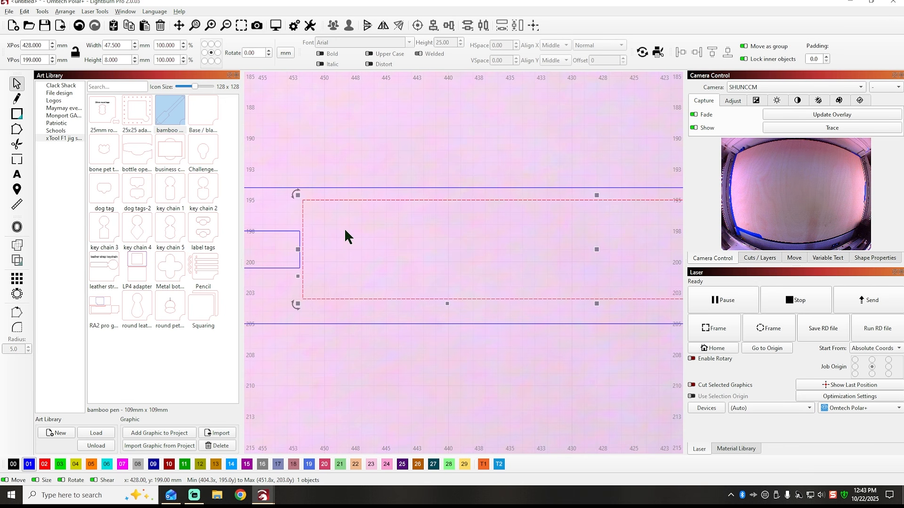
{"action": "key", "text": "Left"}
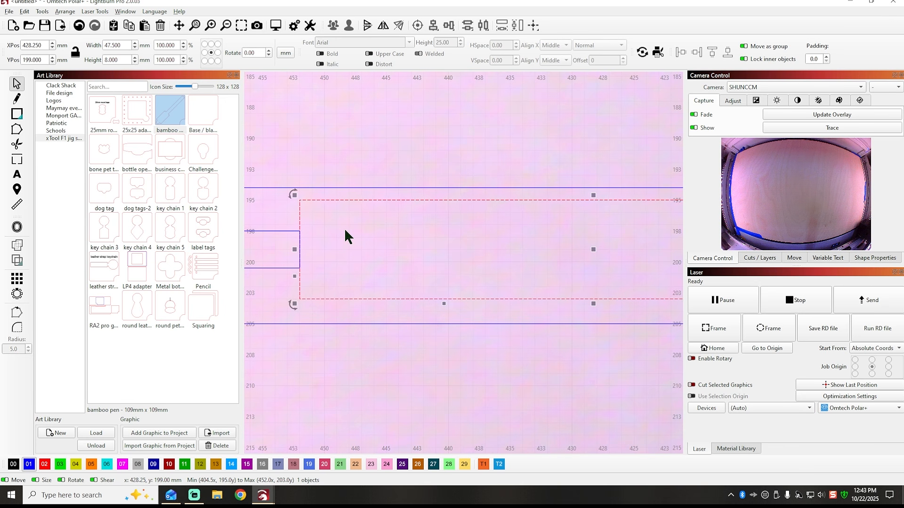
{"action": "scroll", "coordinate": [391, 156], "scroll_direction": "down", "scroll_amount": 7}
{"action": "left_click", "coordinate": [456, 273]}
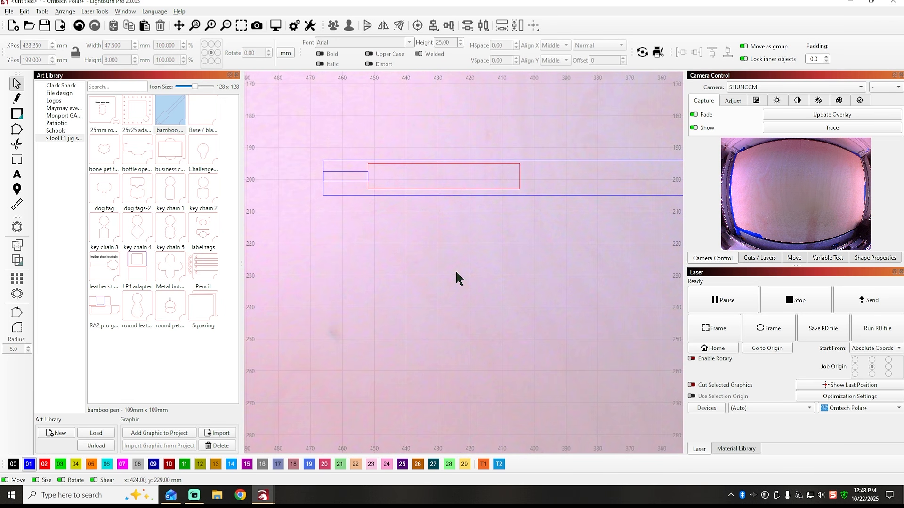
Select all three rectangles and align them on a shared horizontal centre line with Align H-Center.
{"action": "scroll", "coordinate": [357, 270], "scroll_direction": "down", "scroll_amount": 4}
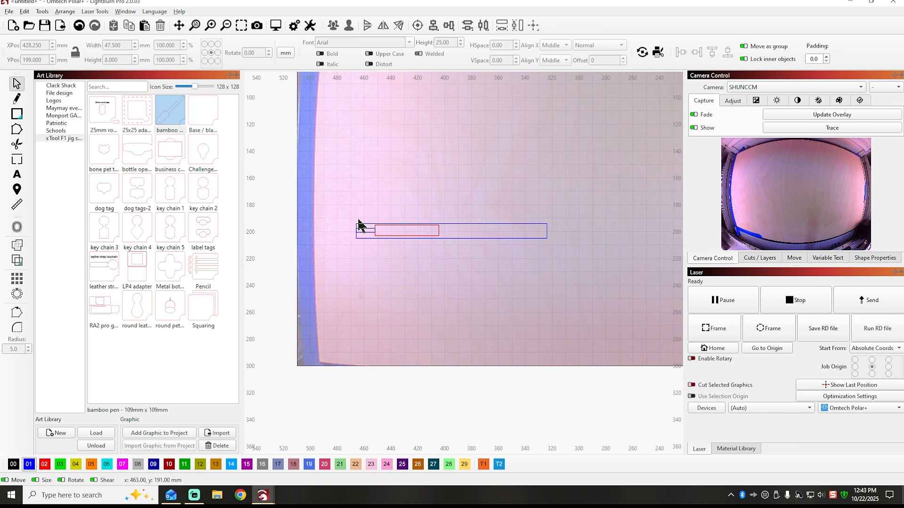
{"action": "left_click_drag", "start_coordinate": [336, 188], "coordinate": [622, 284]}
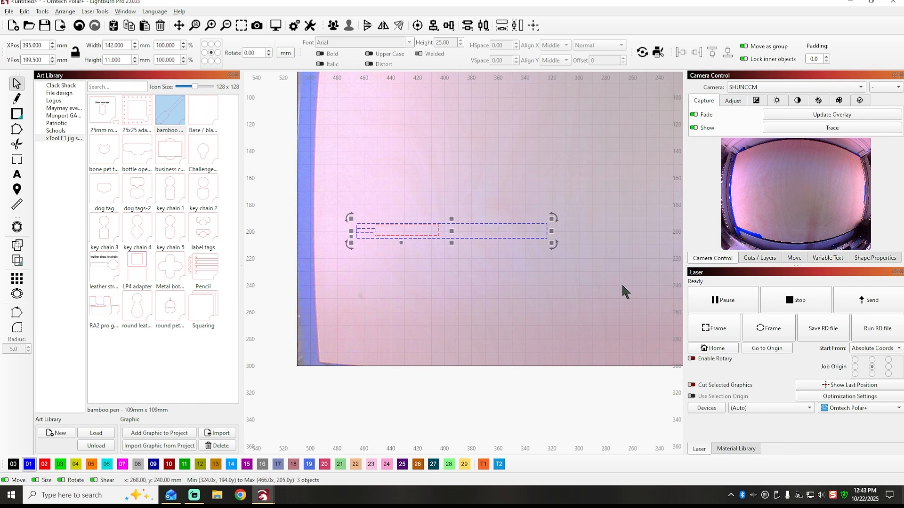
{"action": "left_click", "coordinate": [450, 25]}
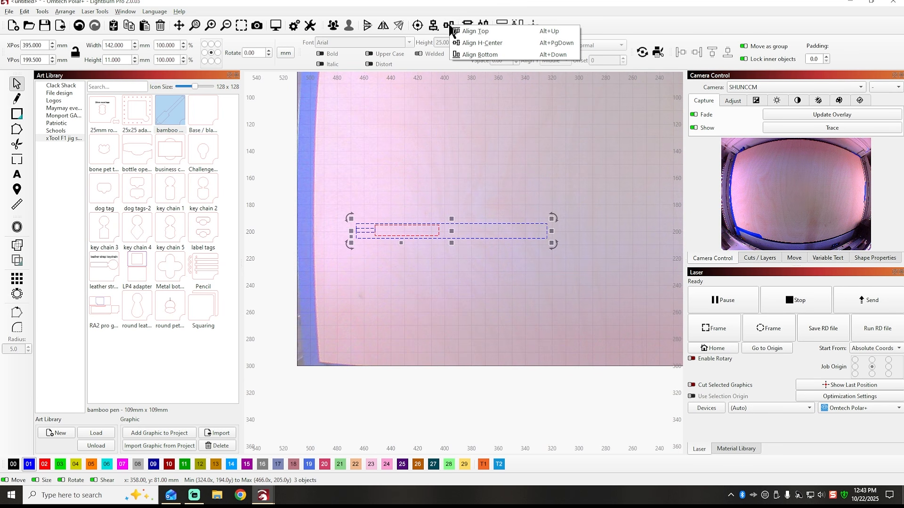
{"action": "left_click", "coordinate": [479, 42]}
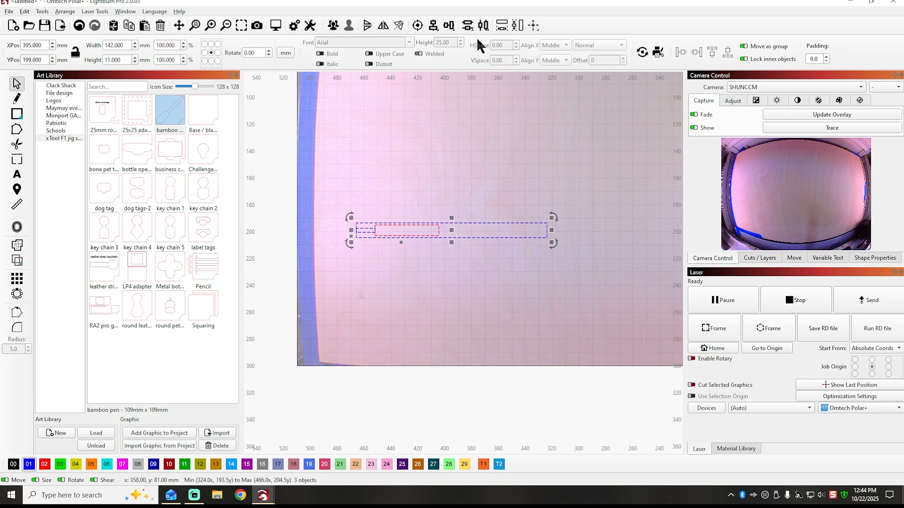
{"action": "left_click", "coordinate": [421, 250]}
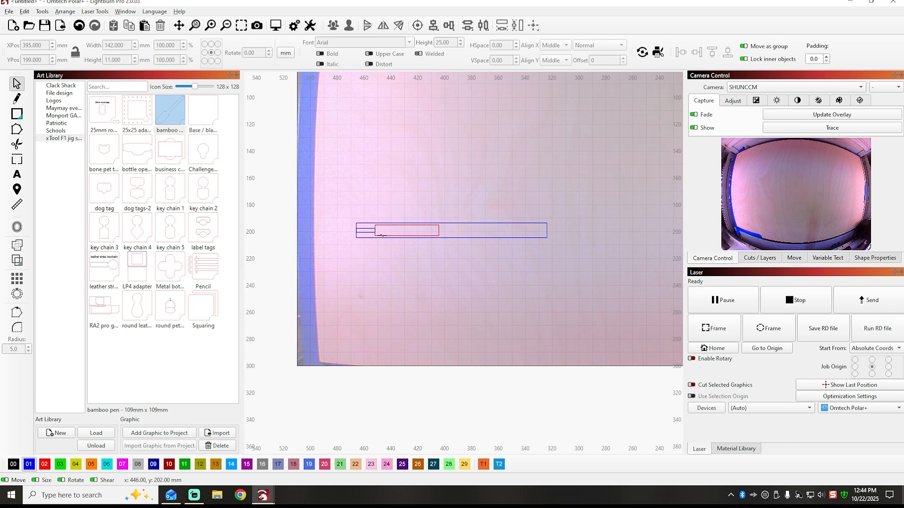
Assign the small 14 × 3 mm spacer rectangle to tool layer T2.
{"action": "scroll", "coordinate": [381, 237], "scroll_direction": "up", "scroll_amount": 2}
{"action": "scroll", "coordinate": [381, 236], "scroll_direction": "up", "scroll_amount": 1}
{"action": "left_click", "coordinate": [370, 227]}
{"action": "left_click", "coordinate": [500, 465]}
{"action": "left_click", "coordinate": [383, 312]}
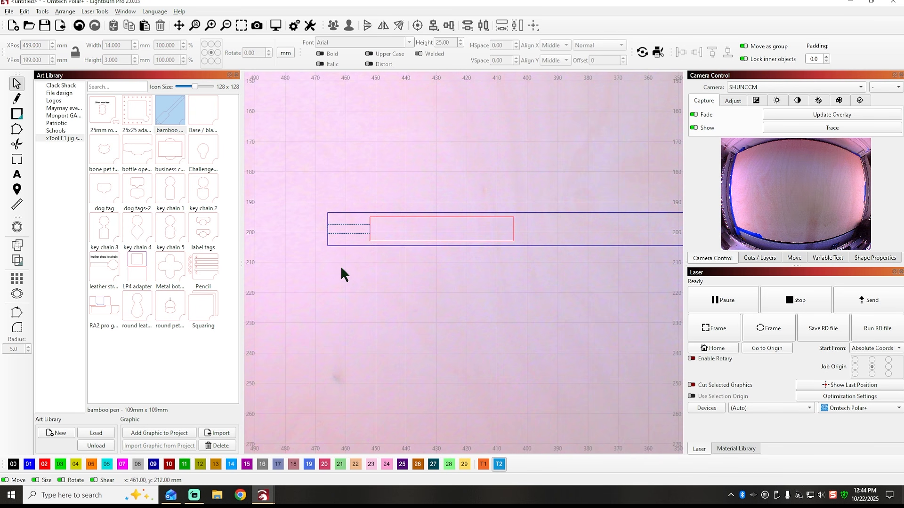
{"action": "scroll", "coordinate": [340, 265], "scroll_direction": "down", "scroll_amount": 2}
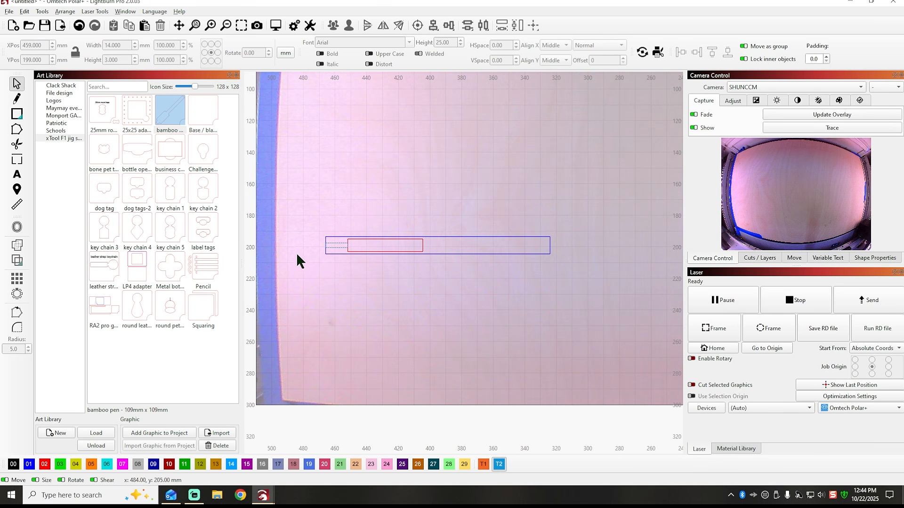
Examine the dimensions and placement of the large blue rectangle and the red rectangle inside it.
{"action": "left_click", "coordinate": [446, 254]}
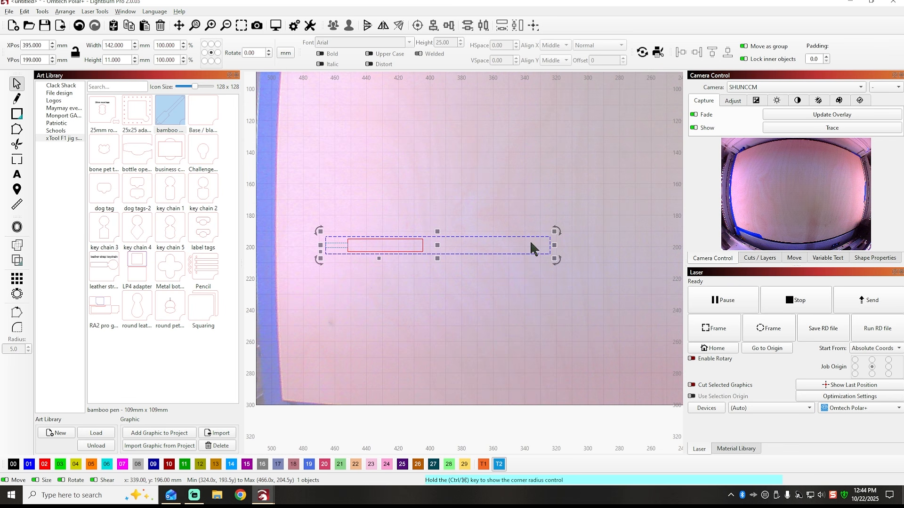
{"action": "left_click", "coordinate": [396, 239]}
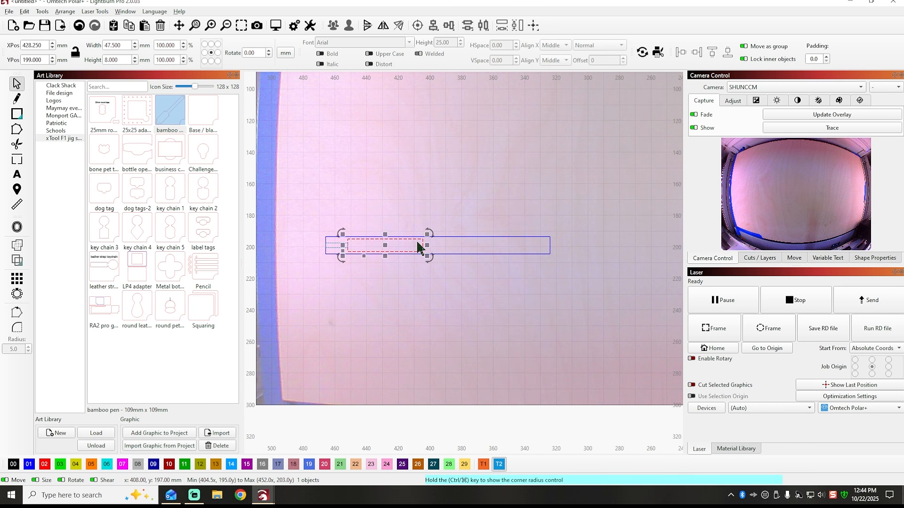
{"action": "scroll", "coordinate": [383, 246], "scroll_direction": "down", "scroll_amount": 2}
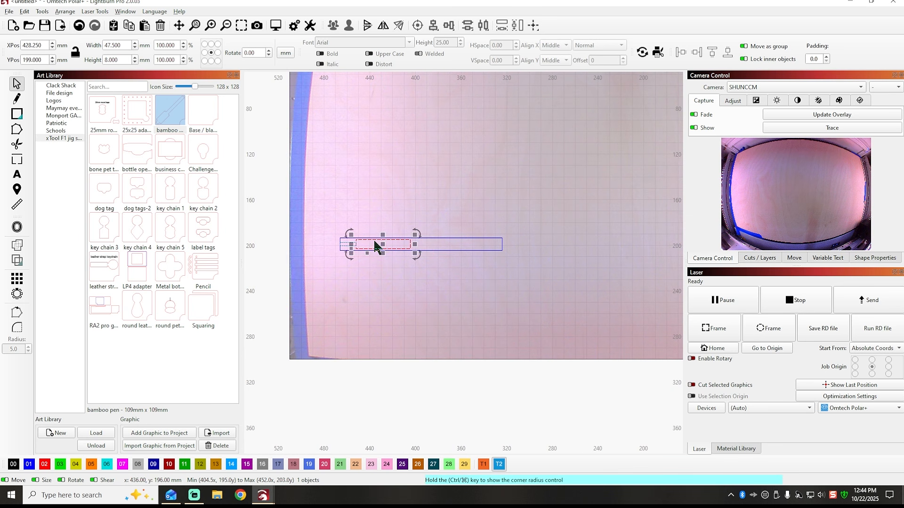
{"action": "left_click", "coordinate": [451, 201]}
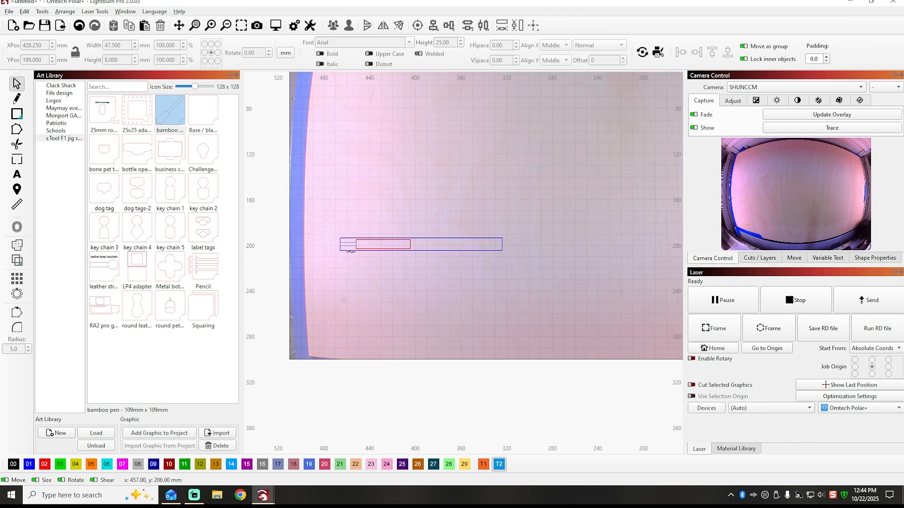
Move the small T2 rectangle out of the blue outline to about X 431, Y 223 mm, below it.
{"action": "left_click", "coordinate": [348, 246]}
{"action": "scroll", "coordinate": [348, 245], "scroll_direction": "up", "scroll_amount": 4}
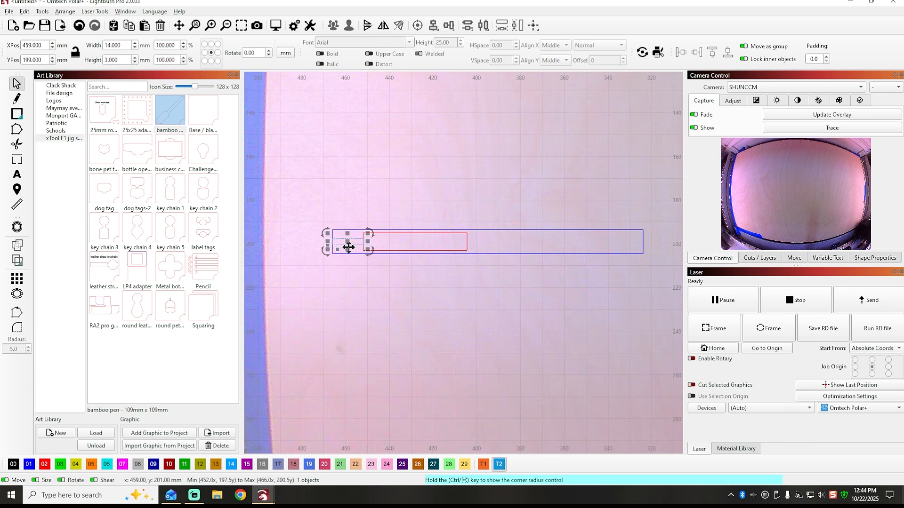
{"action": "left_click_drag", "start_coordinate": [347, 240], "coordinate": [437, 314]}
{"action": "left_click", "coordinate": [502, 301]}
{"action": "scroll", "coordinate": [373, 313], "scroll_direction": "down", "scroll_amount": 3}
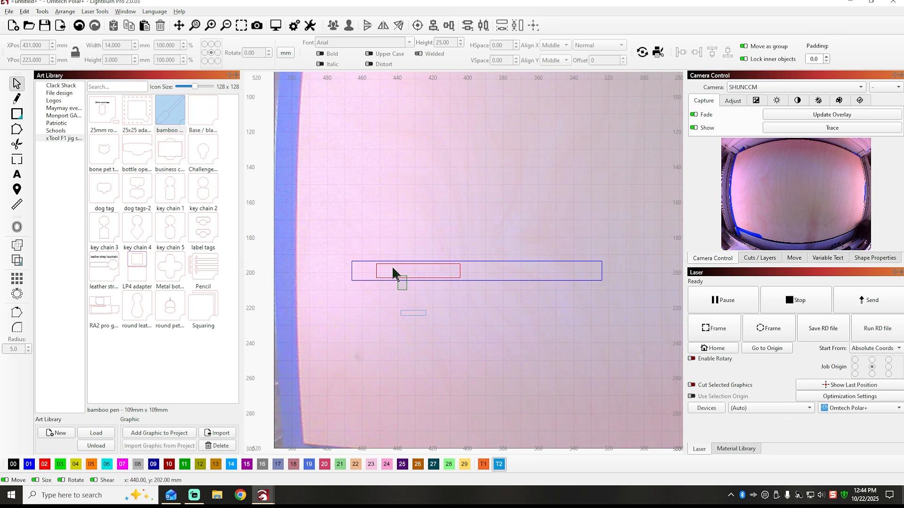
Group the large blue rectangle with the red rectangle inside it, leaving the T2 rectangle out.
{"action": "left_click_drag", "start_coordinate": [393, 268], "coordinate": [353, 233]}
{"action": "right_click", "coordinate": [476, 271]}
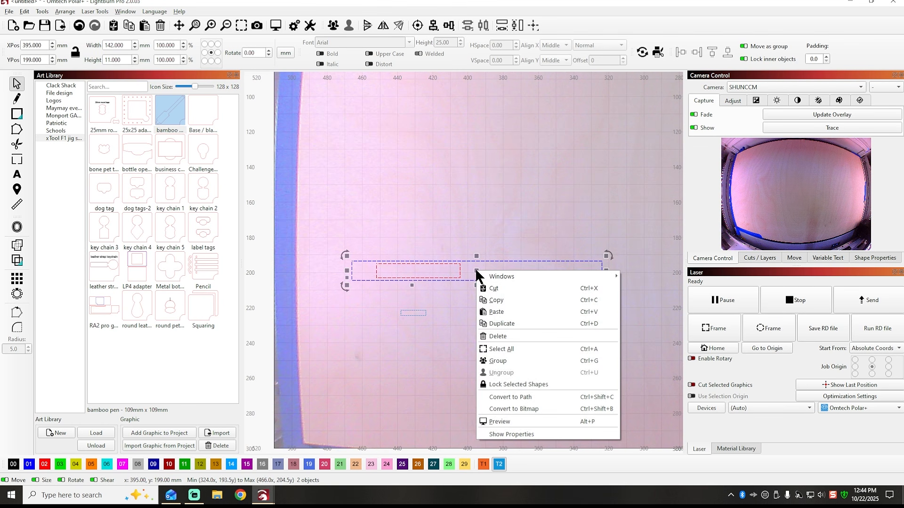
{"action": "left_click", "coordinate": [498, 361]}
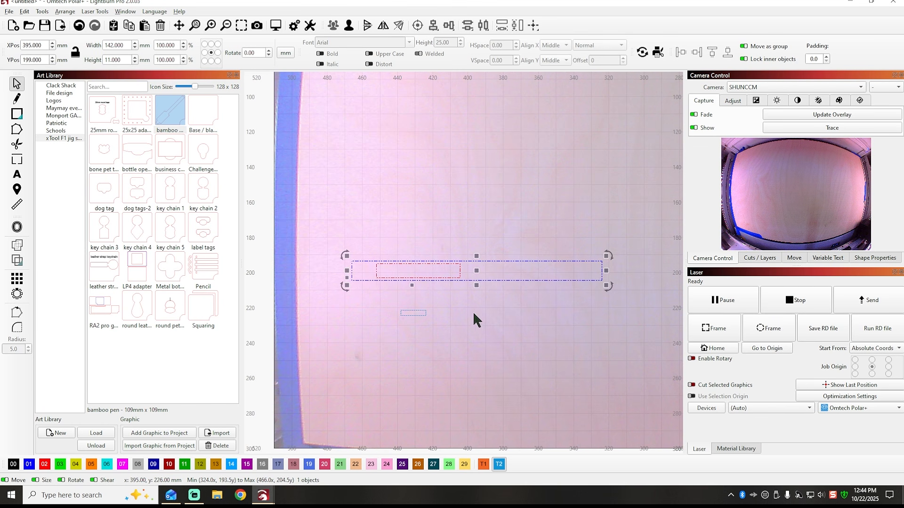
{"action": "left_click", "coordinate": [439, 210]}
Move the T2 rectangle to X 406 mm and enlarge it to about 67 × 9 mm over the grouped outlines.
{"action": "left_click", "coordinate": [418, 316]}
{"action": "left_click_drag", "start_coordinate": [418, 318], "coordinate": [462, 247]}
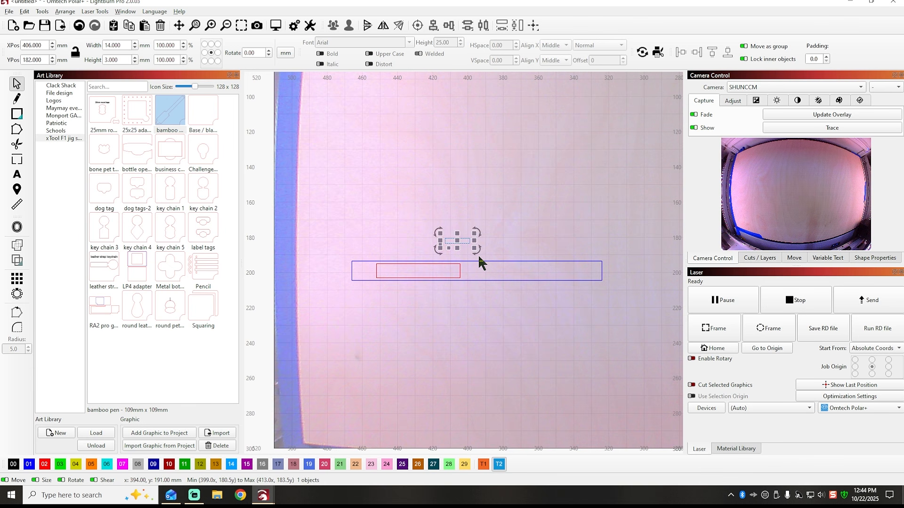
{"action": "left_click_drag", "start_coordinate": [414, 255], "coordinate": [350, 263]}
{"action": "left_click_drag", "start_coordinate": [409, 250], "coordinate": [456, 259]}
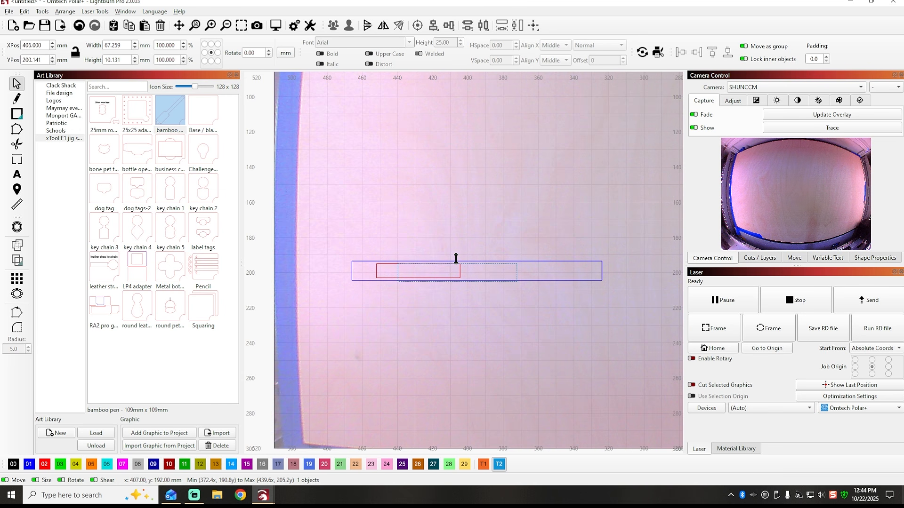
{"action": "left_click_drag", "start_coordinate": [456, 258], "coordinate": [455, 261]}
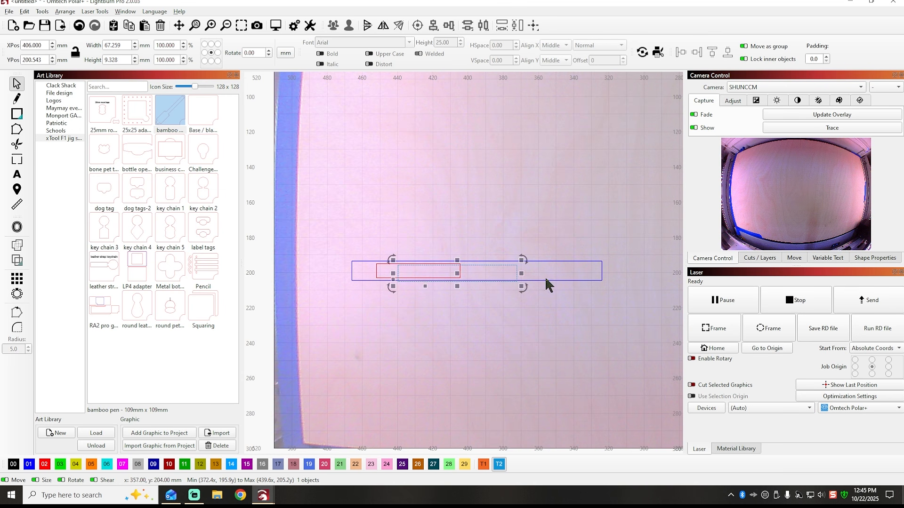
Align the enlarged T2 rectangle with the grouped blue and red outlines using Align H-Center.
{"action": "left_click_drag", "start_coordinate": [570, 329], "coordinate": [422, 215]}
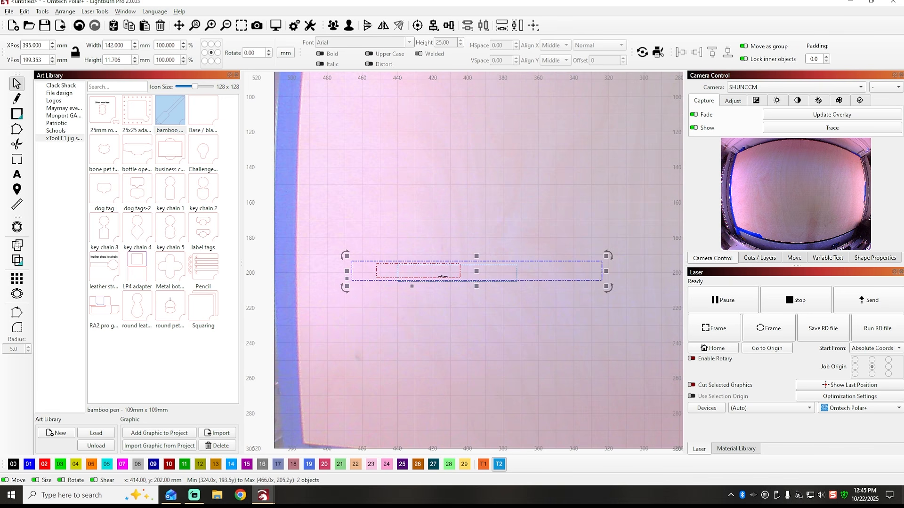
{"action": "left_click", "coordinate": [447, 26]}
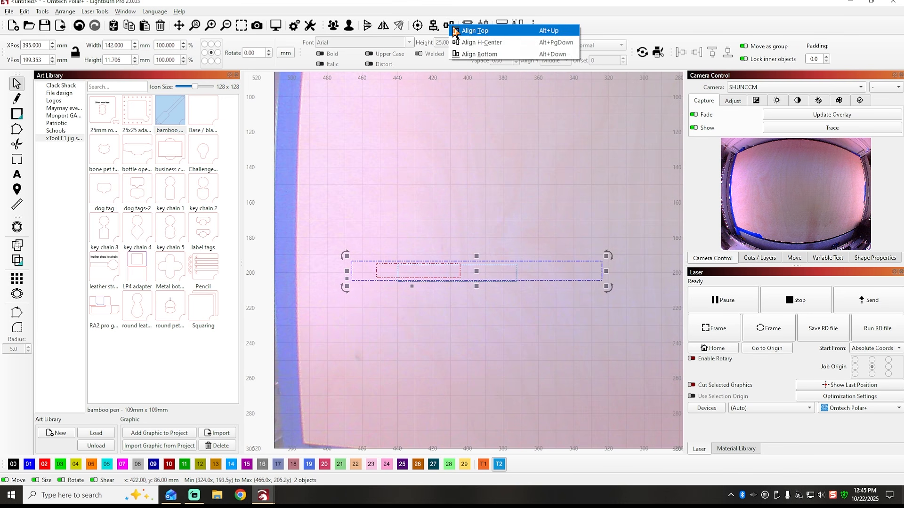
{"action": "left_click", "coordinate": [481, 42]}
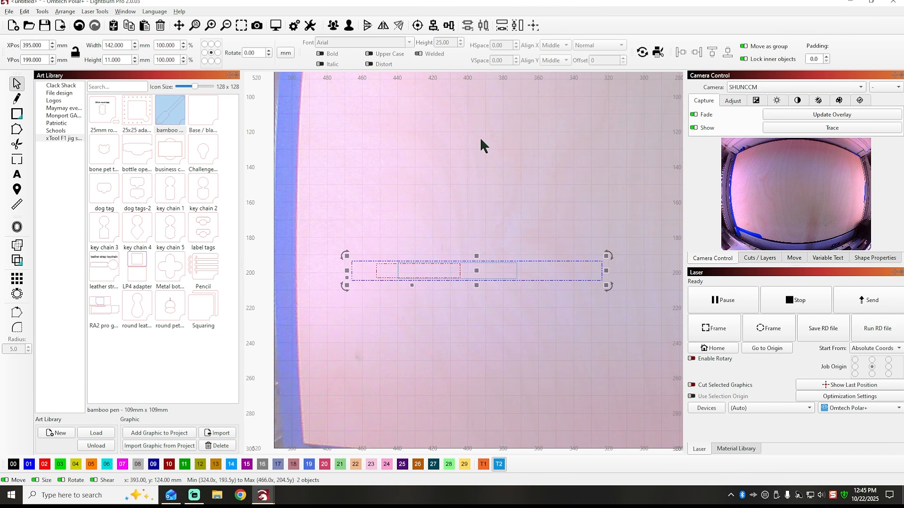
{"action": "left_click", "coordinate": [487, 208]}
{"action": "scroll", "coordinate": [466, 277], "scroll_direction": "up", "scroll_amount": 5}
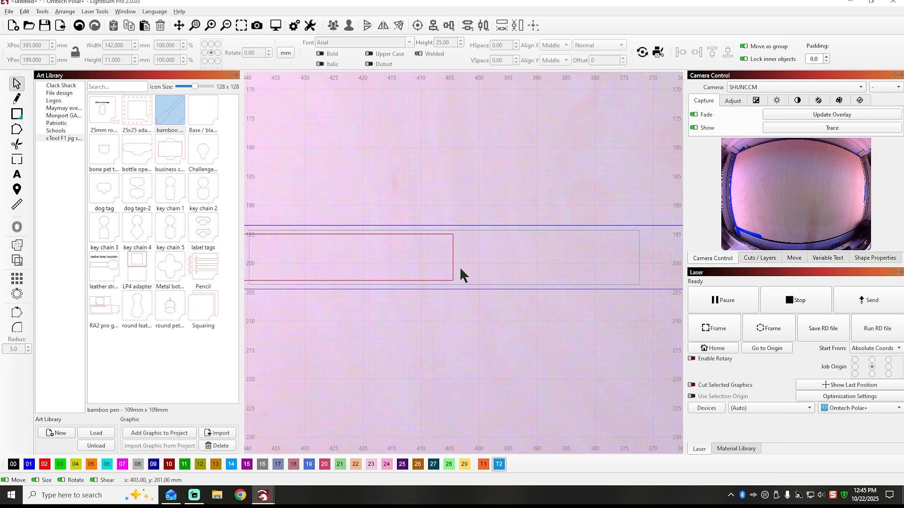
{"action": "scroll", "coordinate": [418, 257], "scroll_direction": "down", "scroll_amount": 4}
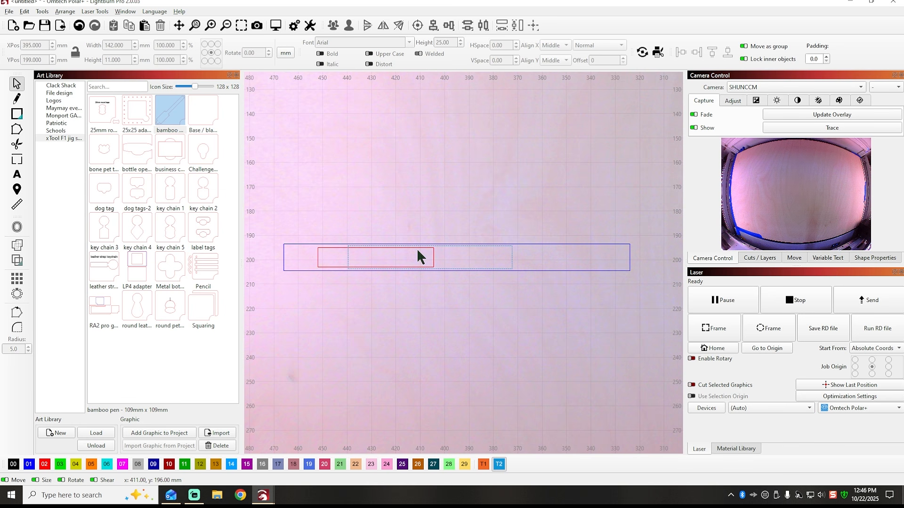
Set the width of the T2 rectangle inside the blue outline to 70 mm.
{"action": "left_click", "coordinate": [513, 257]}
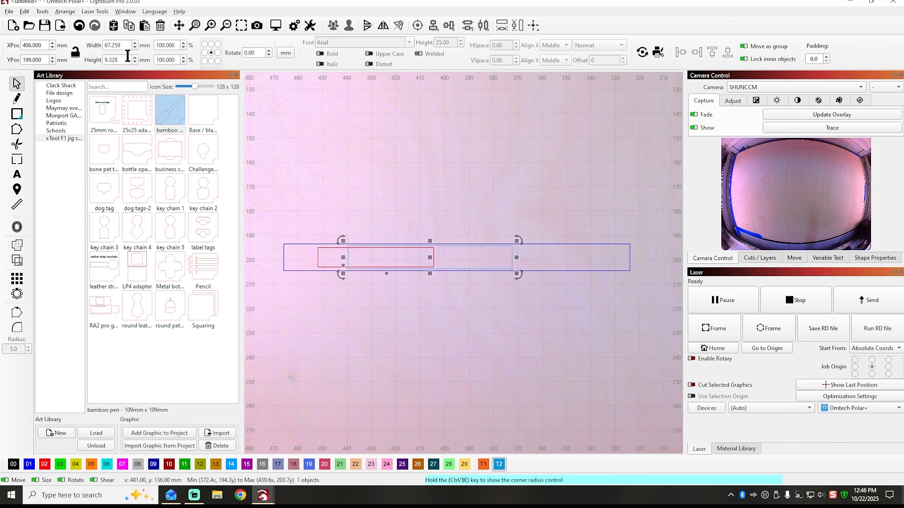
{"action": "left_click_drag", "start_coordinate": [126, 46], "coordinate": [92, 40]}
{"action": "key", "text": "Tab"}
{"action": "left_click", "coordinate": [396, 174]}
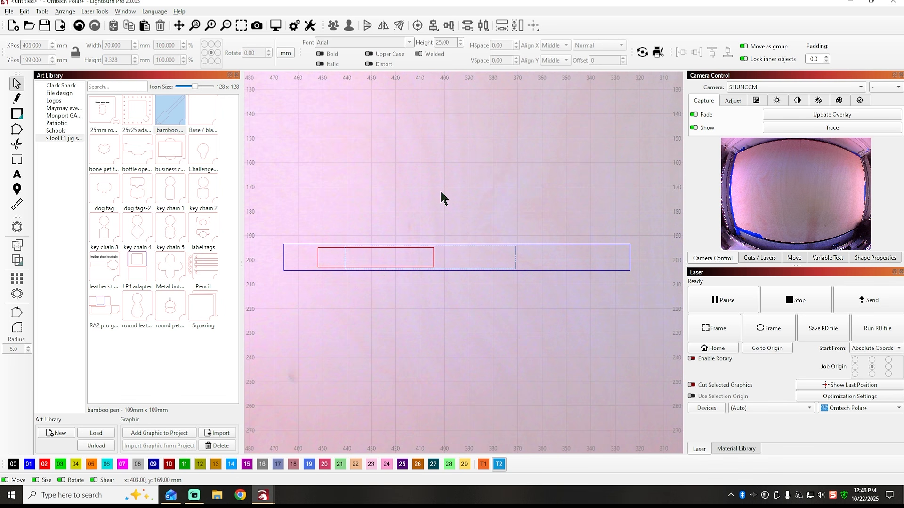
{"action": "left_click", "coordinate": [515, 259]}
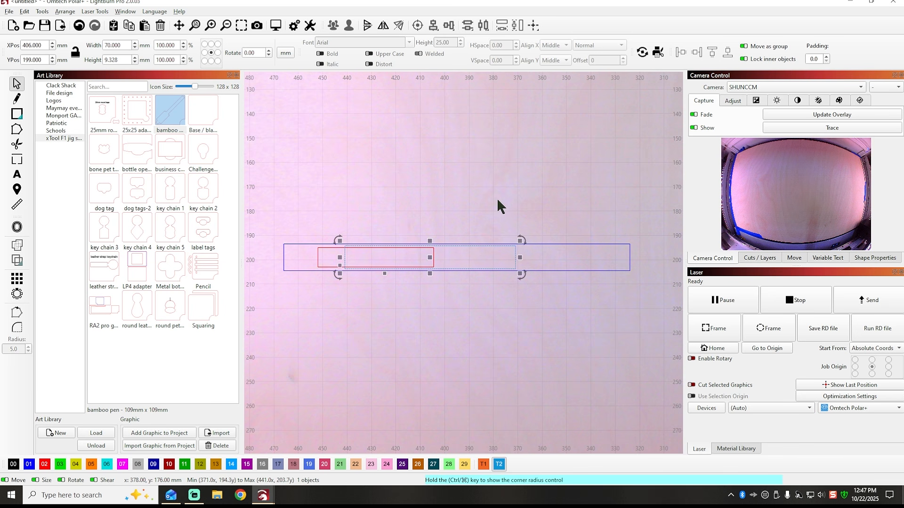
Draw a spacer rectangle about 33 mm high, set its width to 40 mm, and place it flush with the blue outline's right end.
{"action": "left_click", "coordinate": [480, 195]}
{"action": "left_click", "coordinate": [23, 115]}
{"action": "left_click_drag", "start_coordinate": [364, 133], "coordinate": [575, 213]}
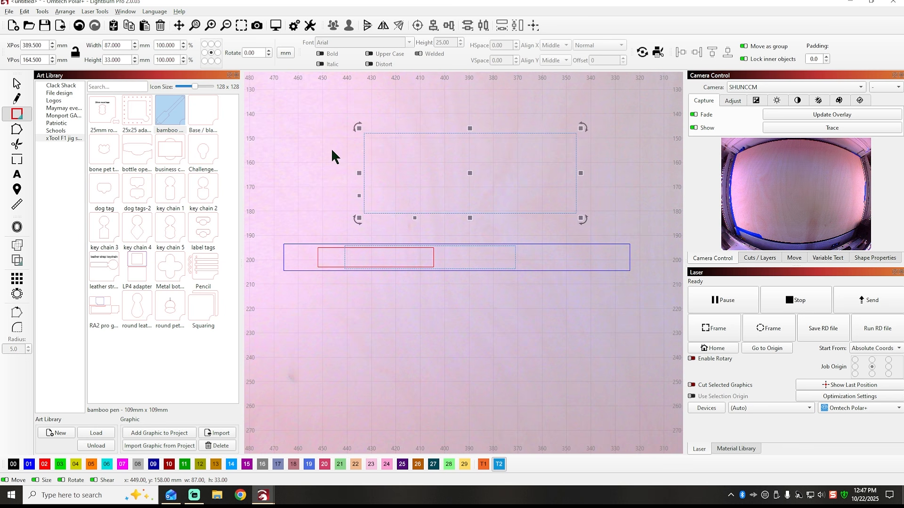
{"action": "left_click_drag", "start_coordinate": [124, 46], "coordinate": [86, 41]}
{"action": "type", "text": "40"}
{"action": "left_click", "coordinate": [127, 60]}
{"action": "left_click_drag", "start_coordinate": [473, 174], "coordinate": [581, 257]}
Move the 70 mm T2 rectangle to X 399 mm so its right edge meets the spacer rectangle.
{"action": "left_click", "coordinate": [474, 246]}
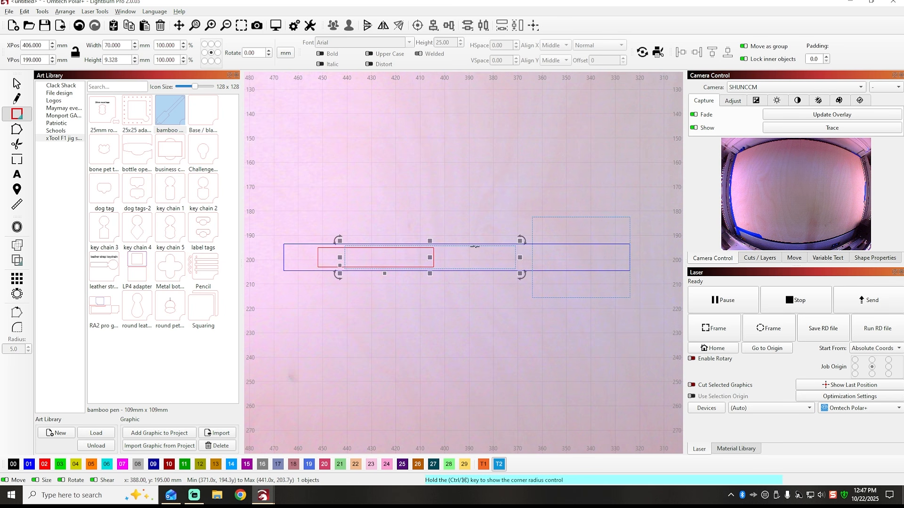
{"action": "scroll", "coordinate": [477, 251], "scroll_direction": "up", "scroll_amount": 5}
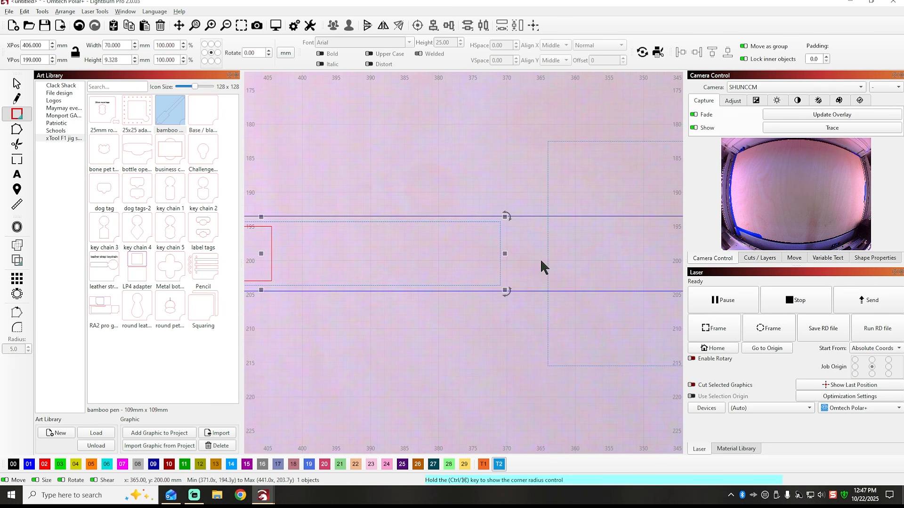
{"action": "key", "text": "Right"}
{"action": "key", "text": "Right"}
{"action": "key", "text": "Right"}
{"action": "key", "text": "Right"}
{"action": "key", "text": "Right"}
{"action": "key", "text": "Right"}
{"action": "key", "text": "Right"}
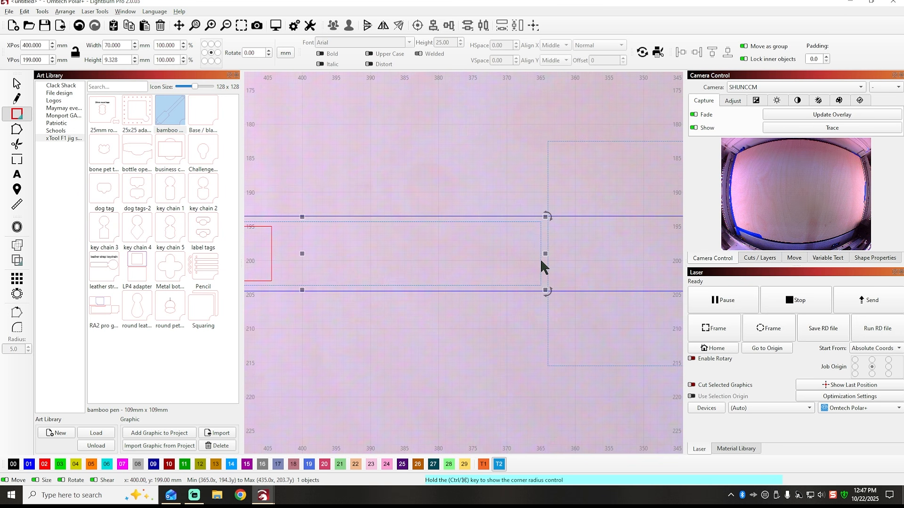
{"action": "scroll", "coordinate": [456, 202], "scroll_direction": "down", "scroll_amount": 5}
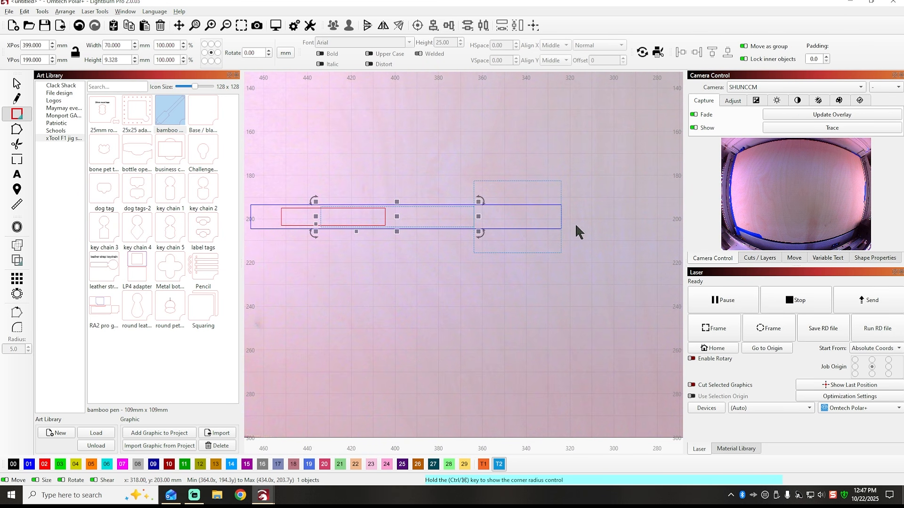
Delete the 40 mm wide spacer rectangle over the right end of the blue outline.
{"action": "left_click", "coordinate": [560, 193]}
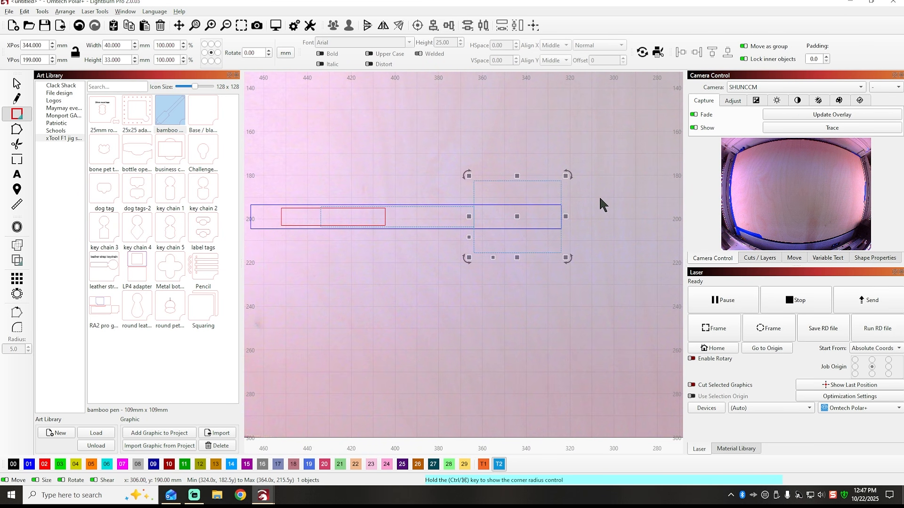
{"action": "key", "text": "Delete"}
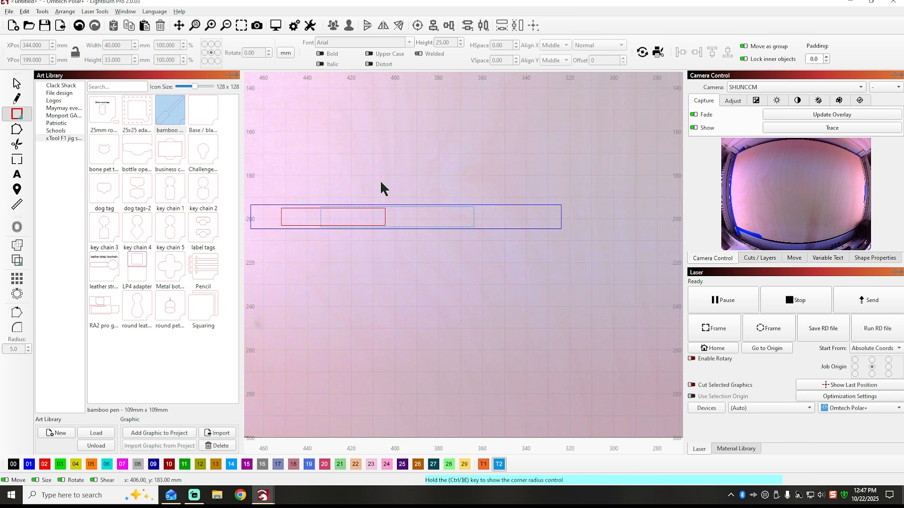
{"action": "scroll", "coordinate": [370, 174], "scroll_direction": "down", "scroll_amount": 2}
{"action": "scroll", "coordinate": [370, 176], "scroll_direction": "down", "scroll_amount": 1}
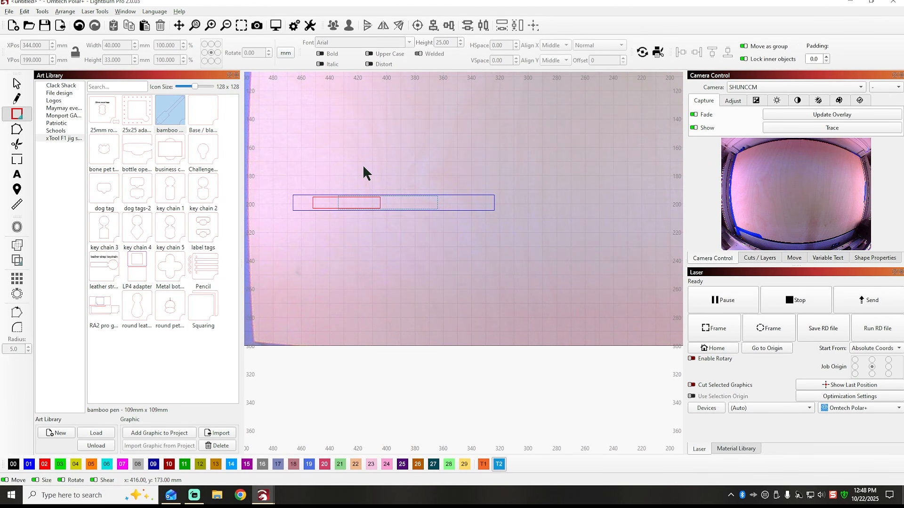
{"action": "left_click", "coordinate": [16, 84]}
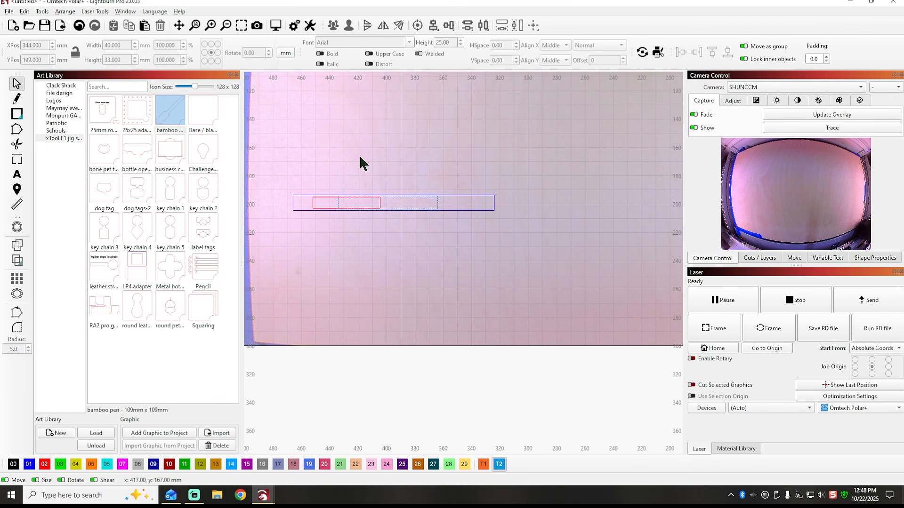
{"action": "left_click", "coordinate": [16, 328]}
{"action": "scroll", "coordinate": [346, 202], "scroll_direction": "up", "scroll_amount": 3}
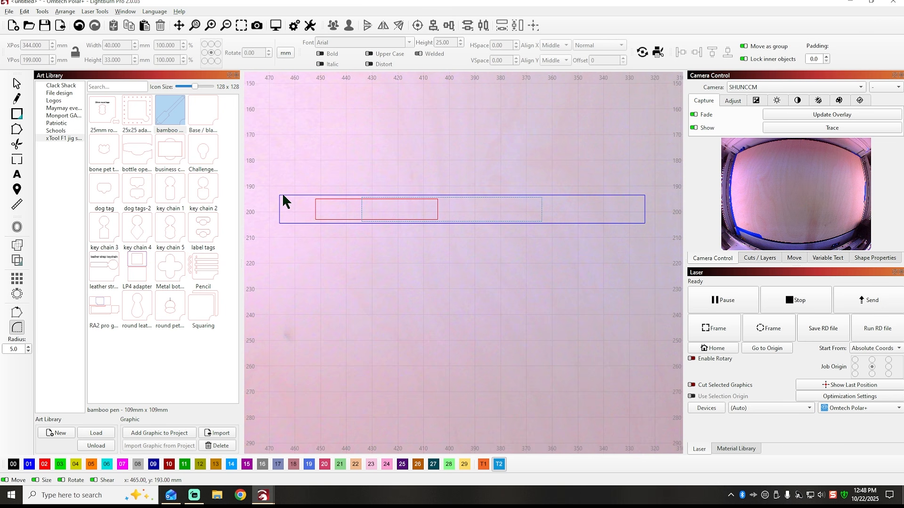
{"action": "key", "text": "Escape"}
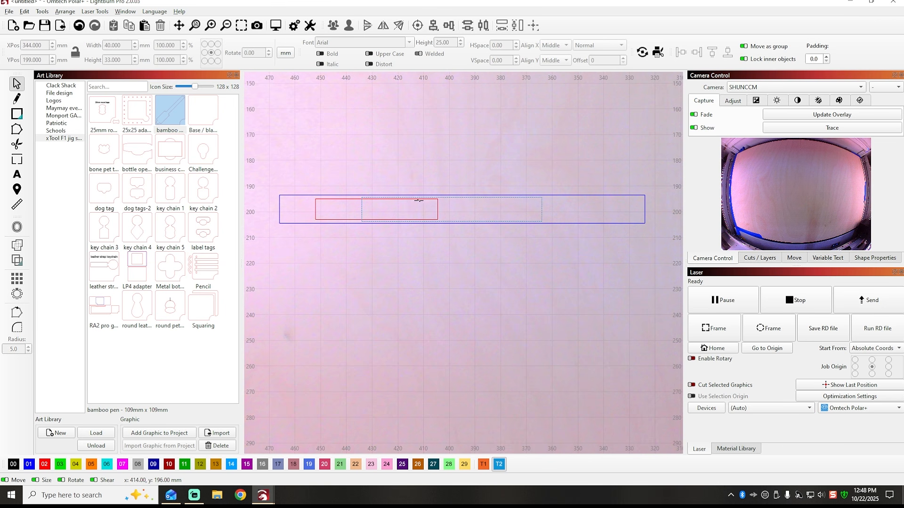
Ungroup the large blue outline and the red rectangle inside it.
{"action": "left_click", "coordinate": [306, 194]}
{"action": "right_click", "coordinate": [305, 196]}
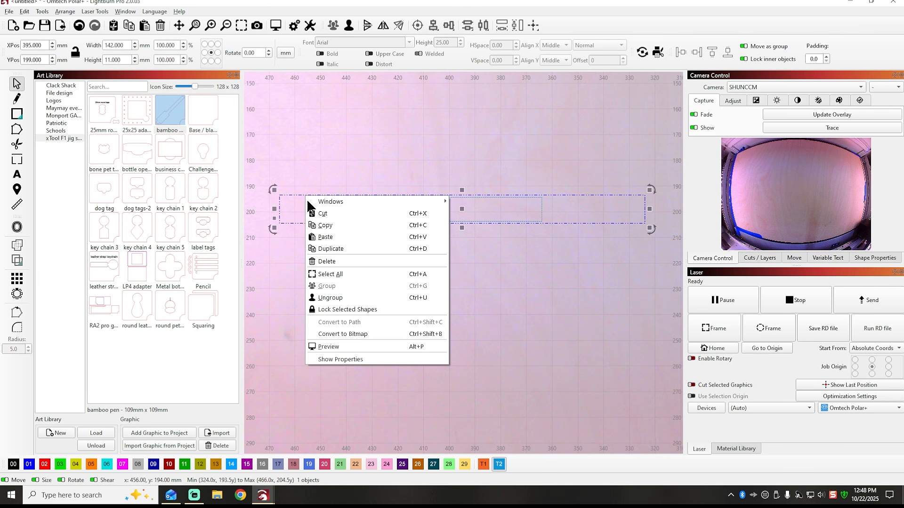
{"action": "left_click", "coordinate": [335, 295]}
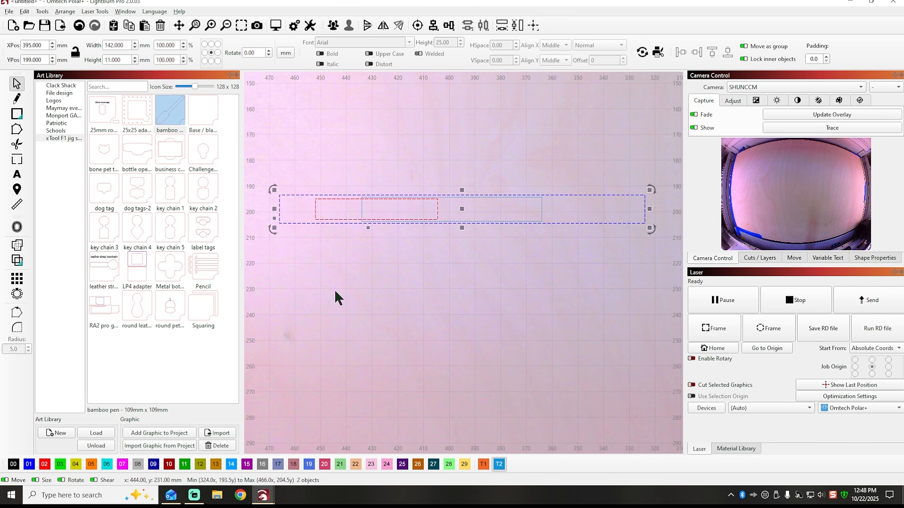
Round both left corners of the blue outline with the Radius tool at 5.0 mm.
{"action": "left_click", "coordinate": [275, 160]}
{"action": "left_click", "coordinate": [288, 195]}
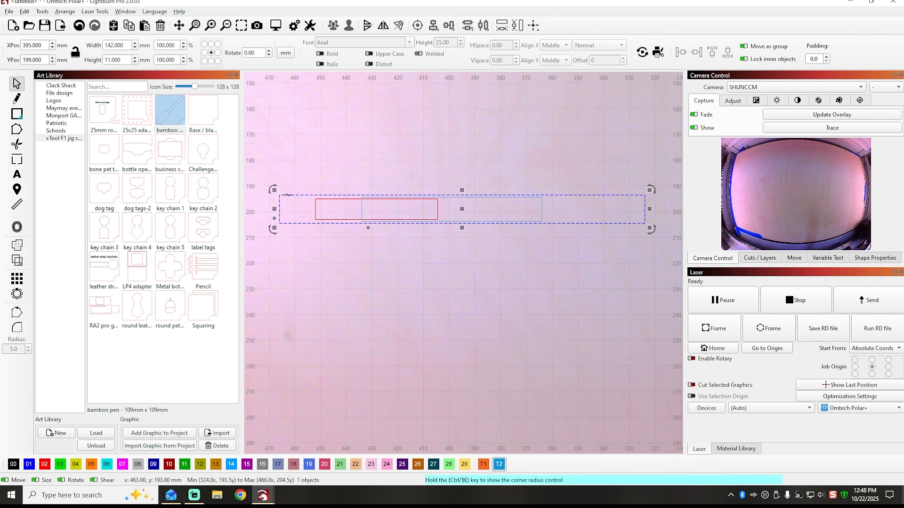
{"action": "left_click", "coordinate": [17, 327]}
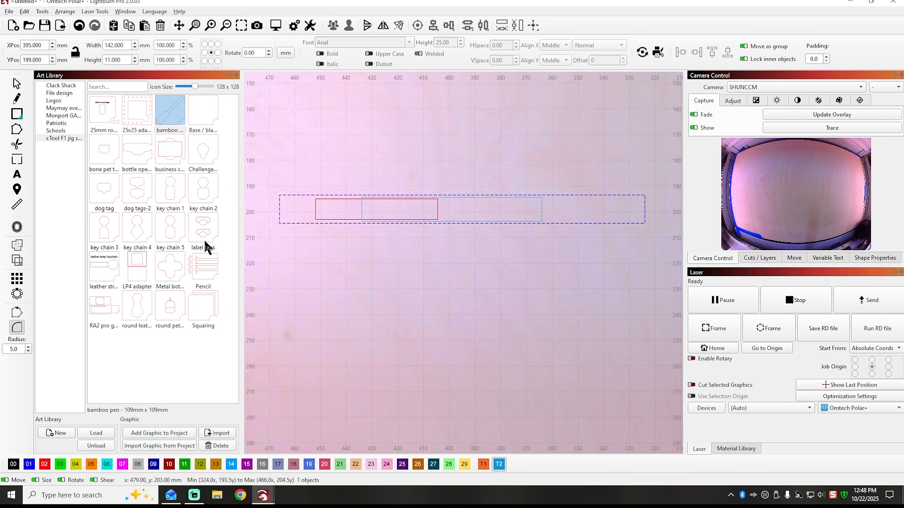
{"action": "left_click", "coordinate": [280, 196]}
{"action": "left_click", "coordinate": [280, 223]}
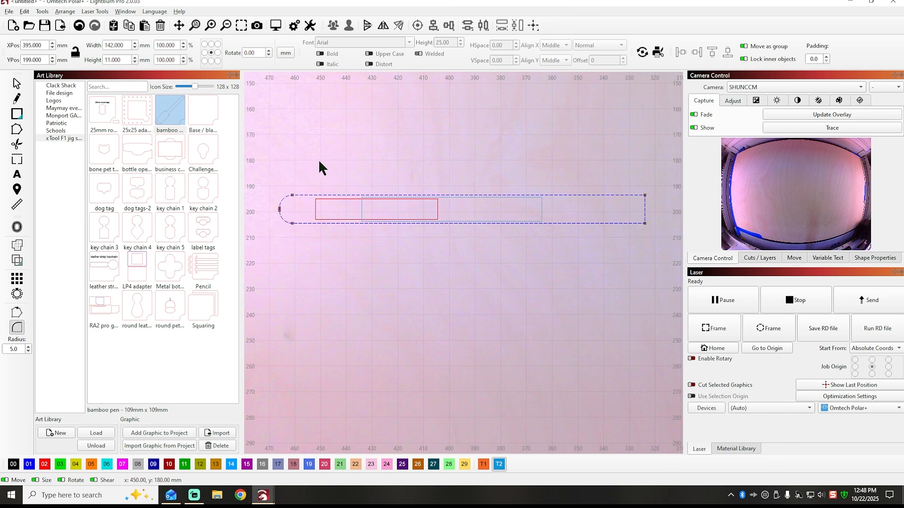
{"action": "left_click", "coordinate": [16, 83]}
Add nodes to the blue outline's long edges about 8 mm from its right end and at that end's midpoint.
{"action": "scroll", "coordinate": [288, 165], "scroll_direction": "down", "scroll_amount": 1}
{"action": "scroll", "coordinate": [289, 165], "scroll_direction": "down", "scroll_amount": 1}
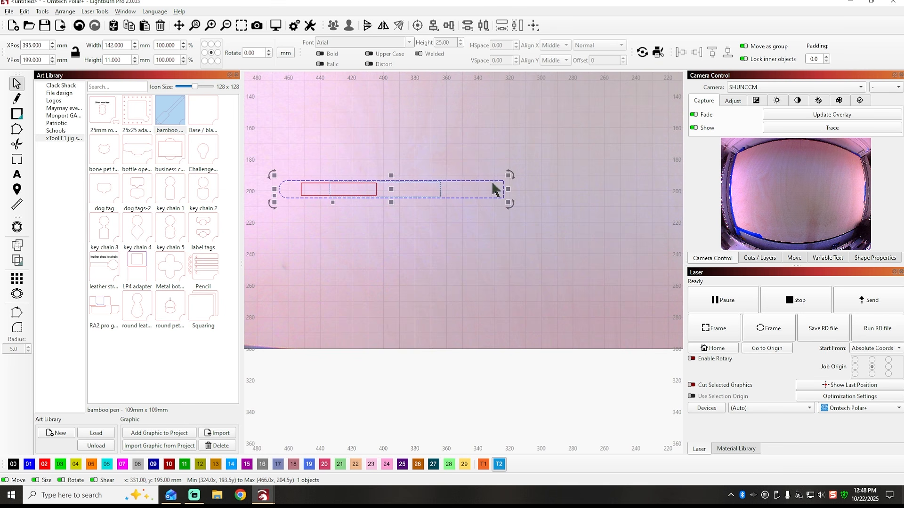
{"action": "left_click", "coordinate": [16, 129]}
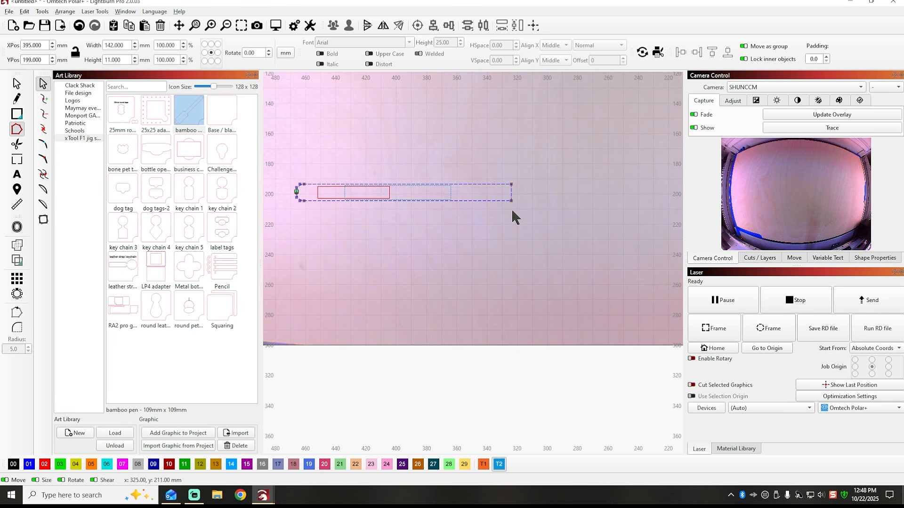
{"action": "scroll", "coordinate": [513, 216], "scroll_direction": "up", "scroll_amount": 3}
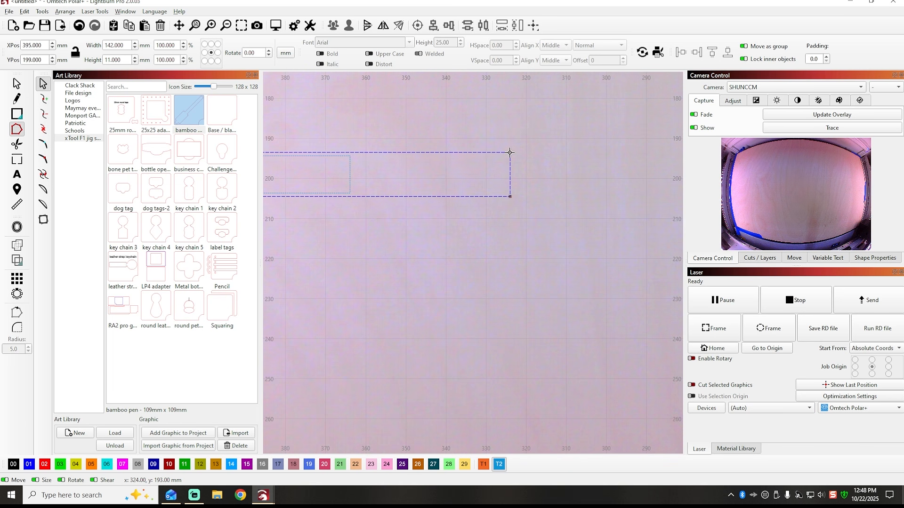
{"action": "scroll", "coordinate": [509, 152], "scroll_direction": "up", "scroll_amount": 2}
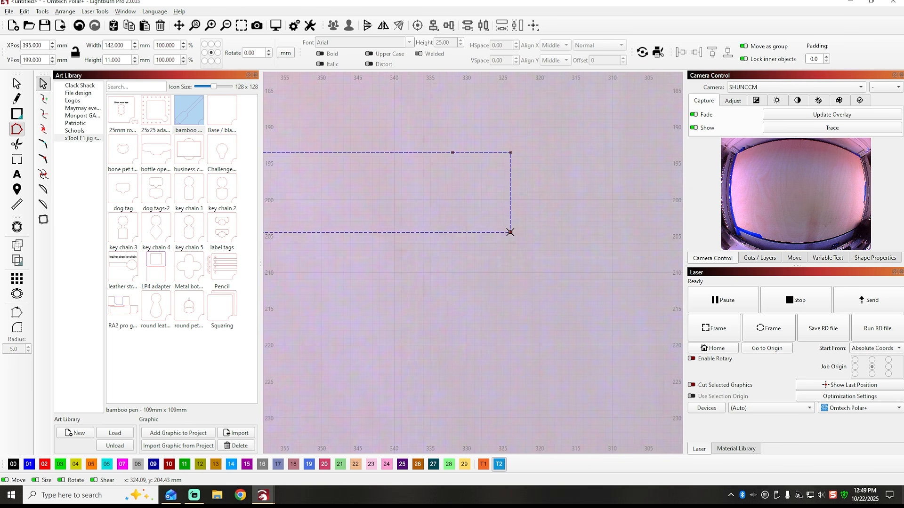
{"action": "scroll", "coordinate": [510, 232], "scroll_direction": "up", "scroll_amount": 3}
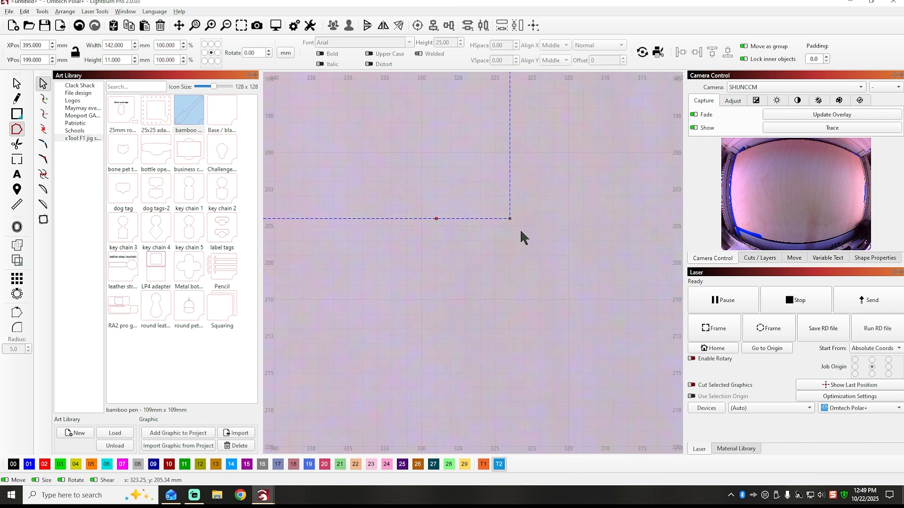
{"action": "scroll", "coordinate": [519, 227], "scroll_direction": "down", "scroll_amount": 3}
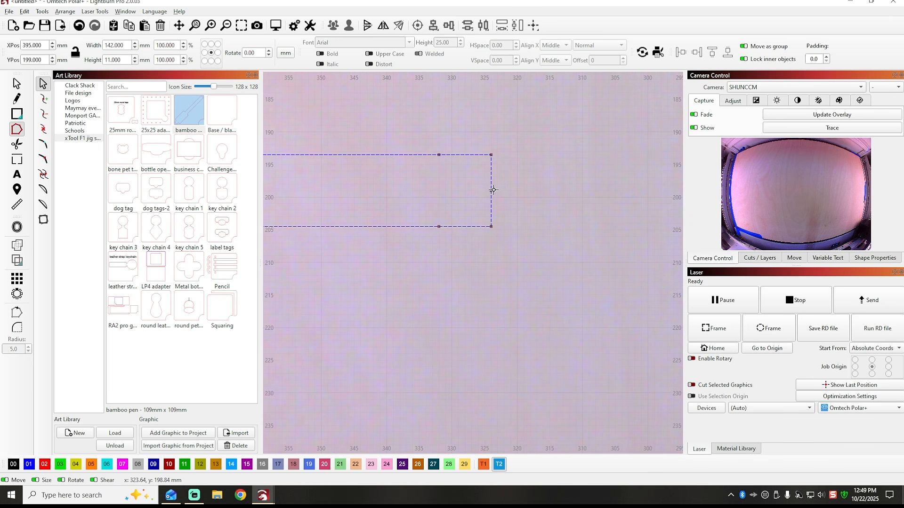
Delete the two right corner nodes of the blue outline to form a pointed tip, and finish node editing.
{"action": "left_click", "coordinate": [491, 155]}
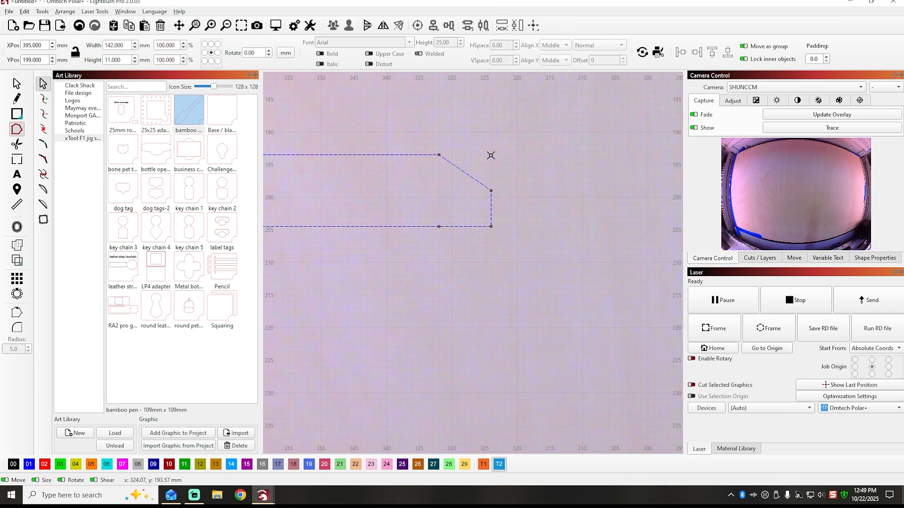
{"action": "left_click", "coordinate": [491, 227]}
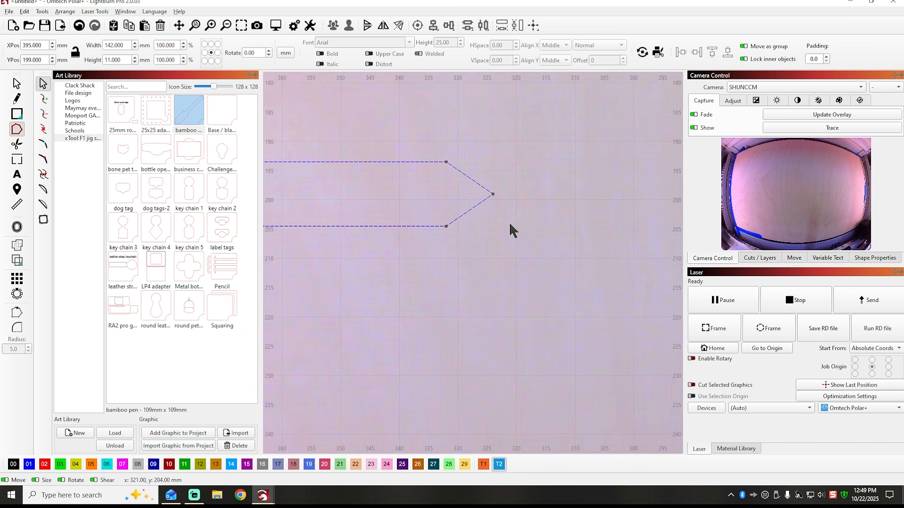
{"action": "scroll", "coordinate": [513, 228], "scroll_direction": "down", "scroll_amount": 5}
{"action": "scroll", "coordinate": [531, 223], "scroll_direction": "down", "scroll_amount": 1}
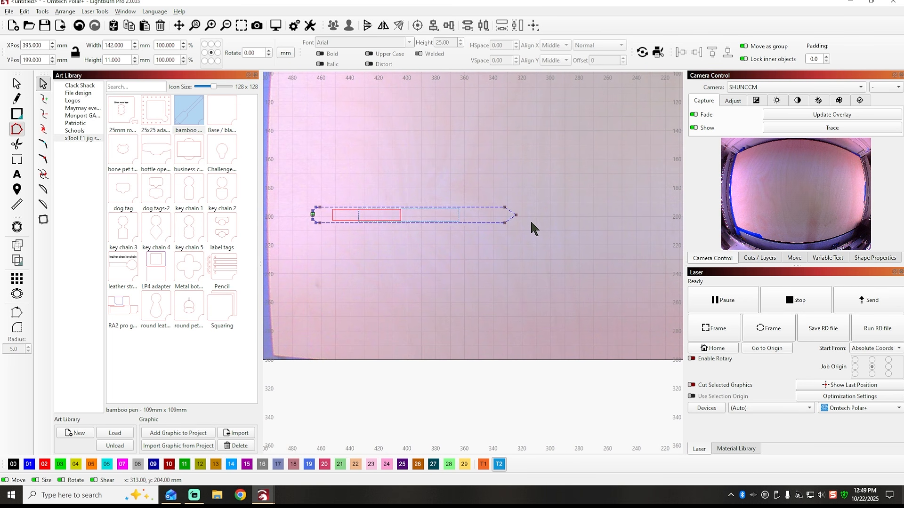
{"action": "left_click", "coordinate": [17, 84]}
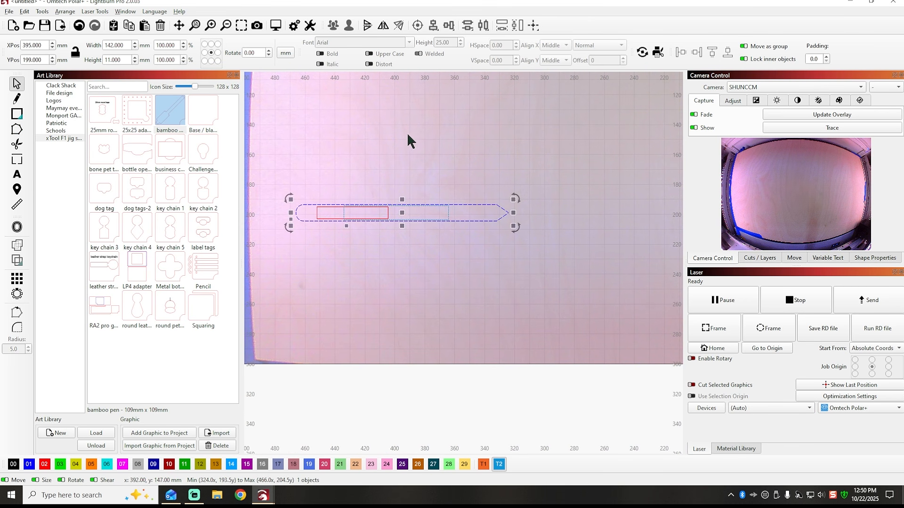
{"action": "left_click", "coordinate": [416, 134]}
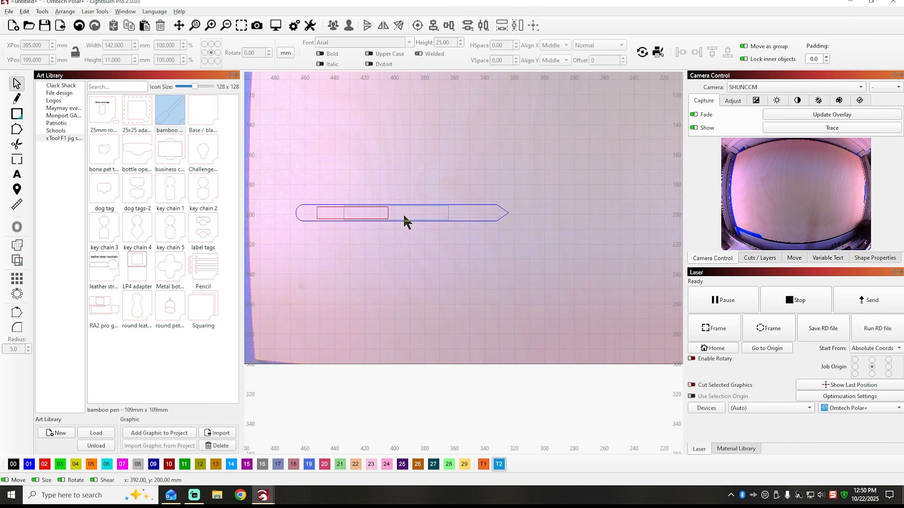
Move the complete three-shape pen template down the bed to X 381, Y 266 mm.
{"action": "scroll", "coordinate": [448, 237], "scroll_direction": "down", "scroll_amount": 2}
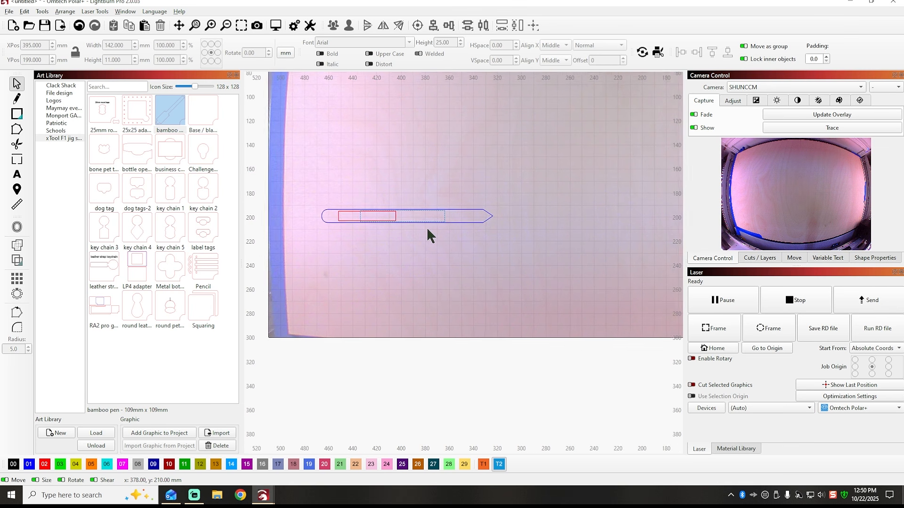
{"action": "left_click_drag", "start_coordinate": [320, 185], "coordinate": [547, 273]}
{"action": "left_click_drag", "start_coordinate": [410, 217], "coordinate": [424, 296]}
{"action": "scroll", "coordinate": [311, 264], "scroll_direction": "down", "scroll_amount": 4}
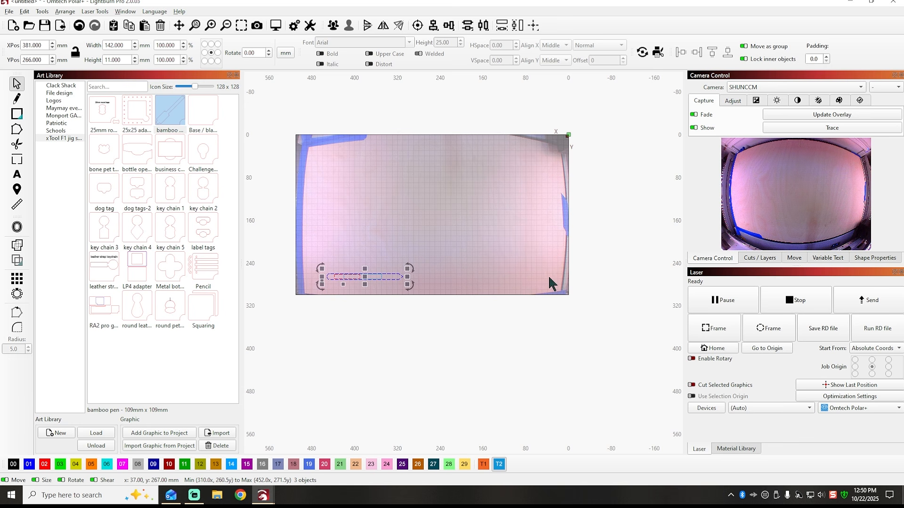
Duplicate the pen template twice to form a row of three along the bed's lower edge, the last at X 99, Y 264 mm.
{"action": "left_click_drag", "start_coordinate": [384, 277], "coordinate": [515, 273]}
{"action": "right_click", "coordinate": [357, 276]}
{"action": "left_click", "coordinate": [381, 326]}
{"action": "right_click", "coordinate": [438, 282]}
{"action": "left_click", "coordinate": [456, 325]}
{"action": "left_click", "coordinate": [432, 233]}
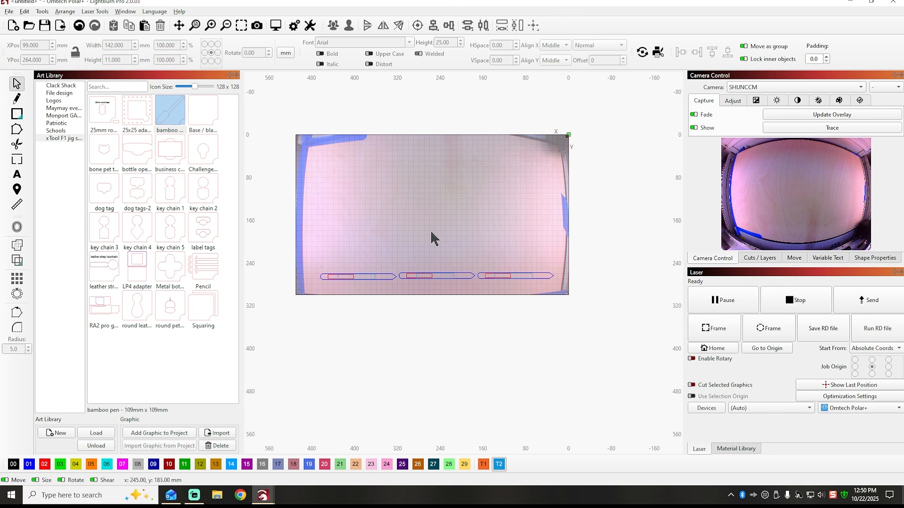
Select all three pen templates and nudge them together to X 251, Y 266 mm on the bed, then deselect them.
{"action": "left_click_drag", "start_coordinate": [302, 243], "coordinate": [565, 333]}
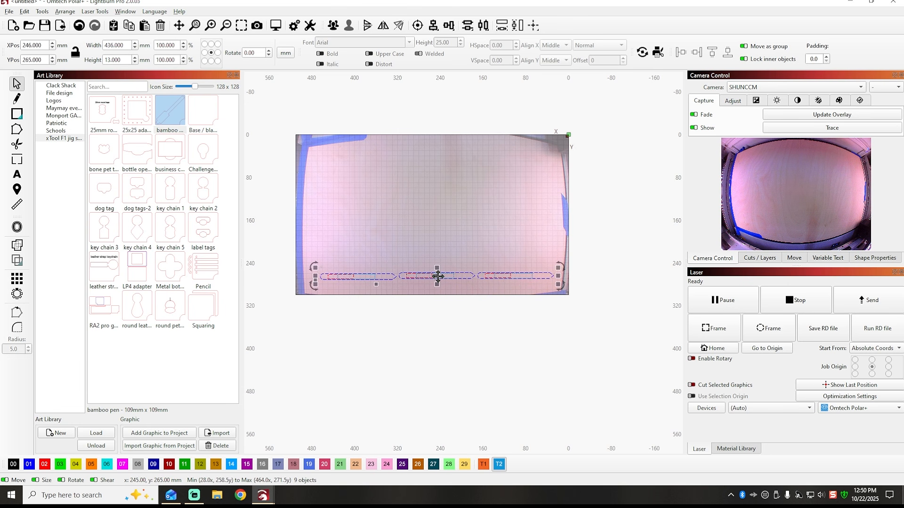
{"action": "key", "text": "Down"}
{"action": "key", "text": "Down"}
{"action": "key", "text": "Down"}
{"action": "key", "text": "Down"}
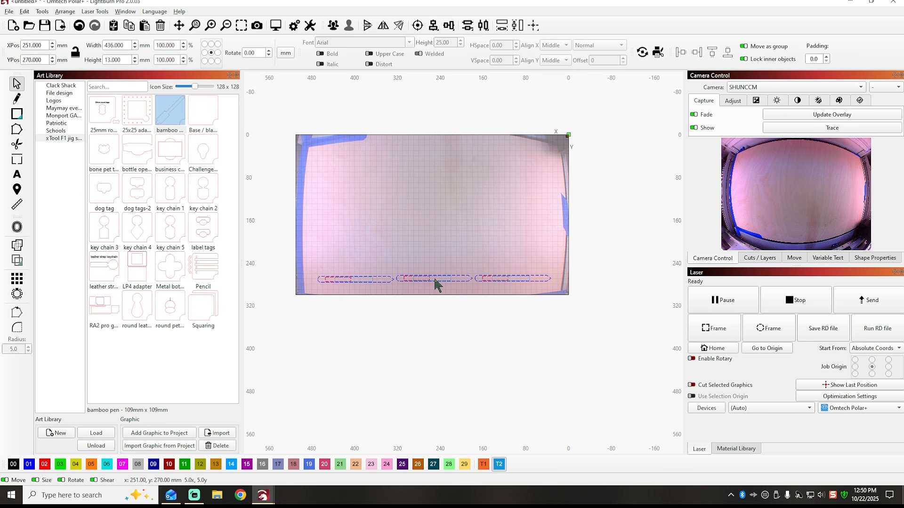
{"action": "key", "text": "Up"}
{"action": "key", "text": "Up"}
{"action": "key", "text": "Up"}
{"action": "key", "text": "Up"}
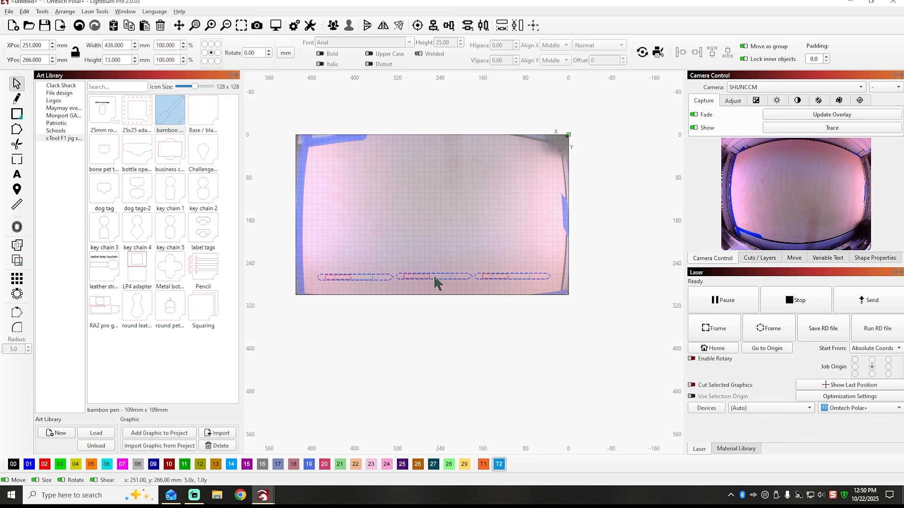
{"action": "left_click", "coordinate": [473, 227]}
Delete the two rightmost pen templates and group the three shapes of the remaining template.
{"action": "left_click_drag", "start_coordinate": [558, 346], "coordinate": [396, 206]}
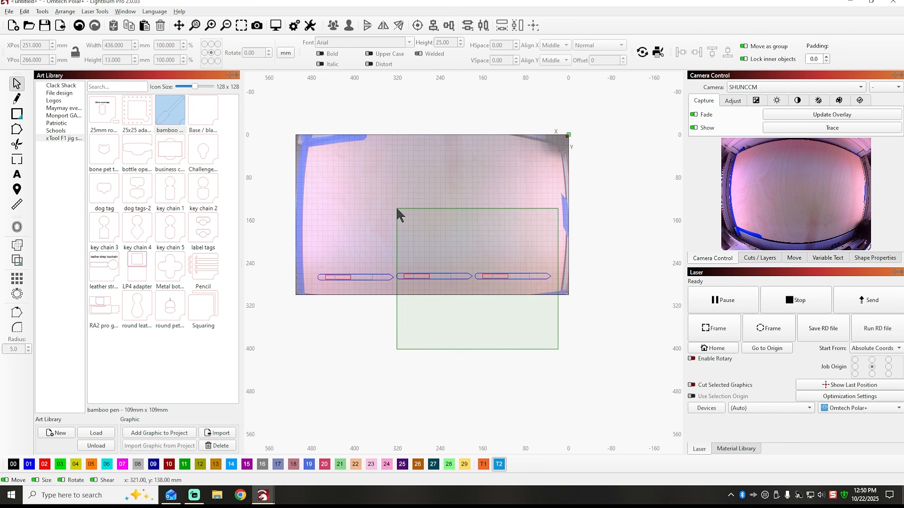
{"action": "key", "text": "Delete"}
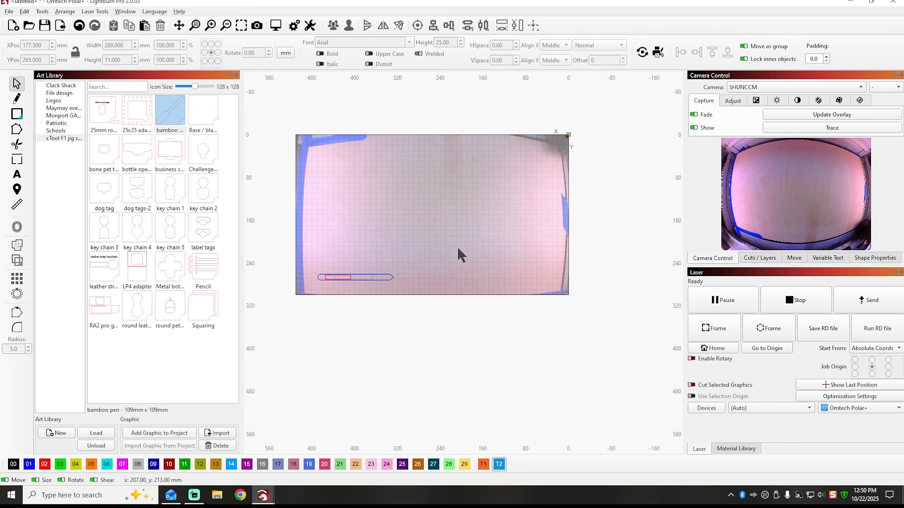
{"action": "left_click_drag", "start_coordinate": [304, 254], "coordinate": [464, 332]}
{"action": "right_click", "coordinate": [355, 278]}
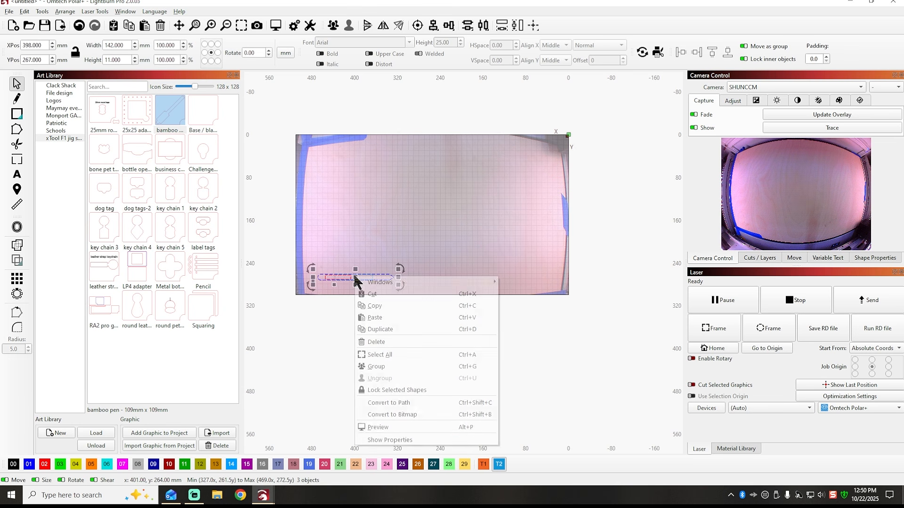
{"action": "left_click", "coordinate": [382, 367]}
{"action": "left_click", "coordinate": [430, 343]}
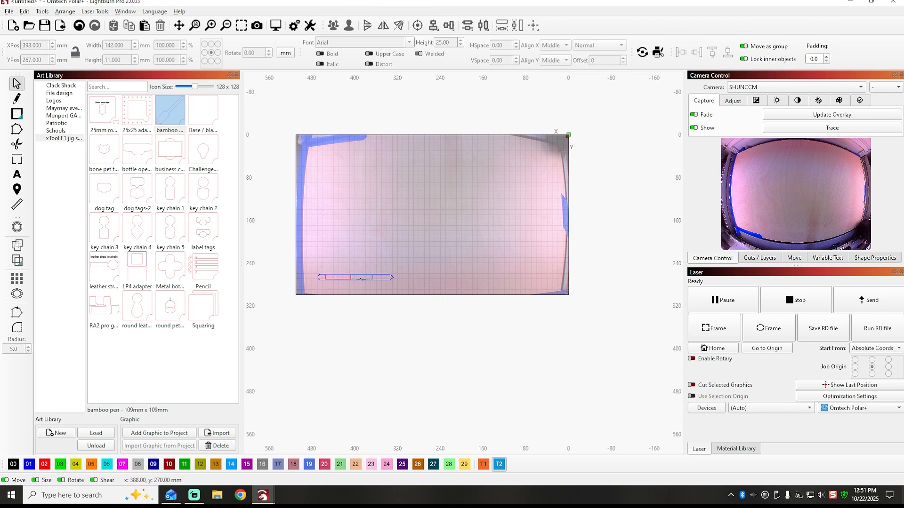
Sort the cuts last and set the red layer to 10 mm/s at 100% power and the blue layer to 80 mm/s at 50%.
{"action": "left_click", "coordinate": [731, 449]}
{"action": "left_click", "coordinate": [765, 259]}
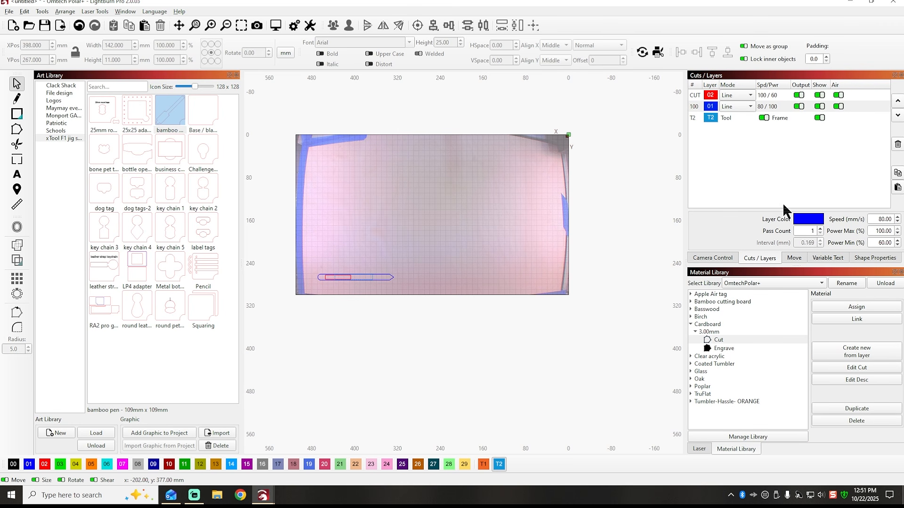
{"action": "right_click", "coordinate": [696, 86]}
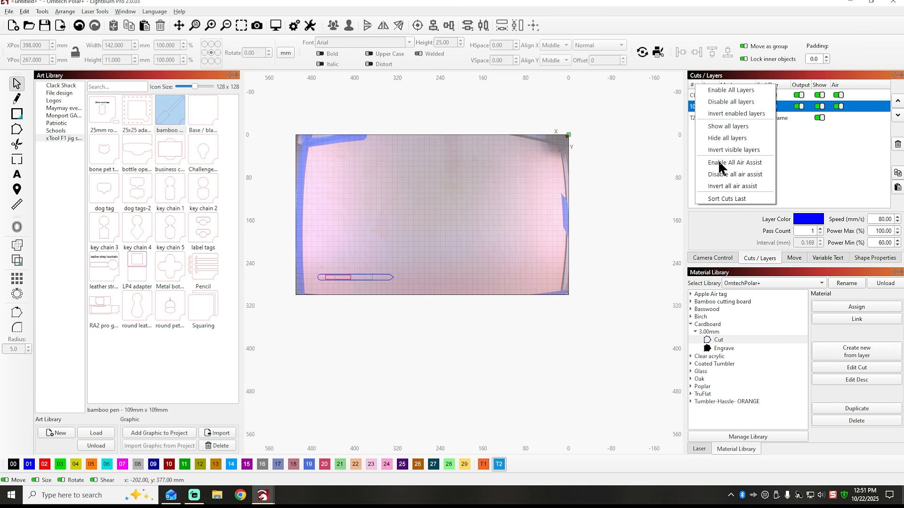
{"action": "left_click", "coordinate": [726, 199]}
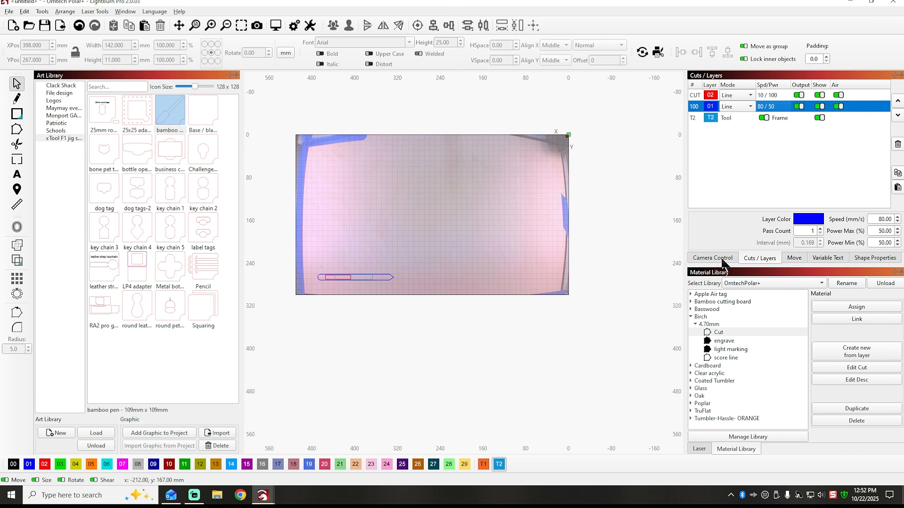
Send the pen template job to the laser with the file name LIGHTBRN.
{"action": "left_click", "coordinate": [699, 449]}
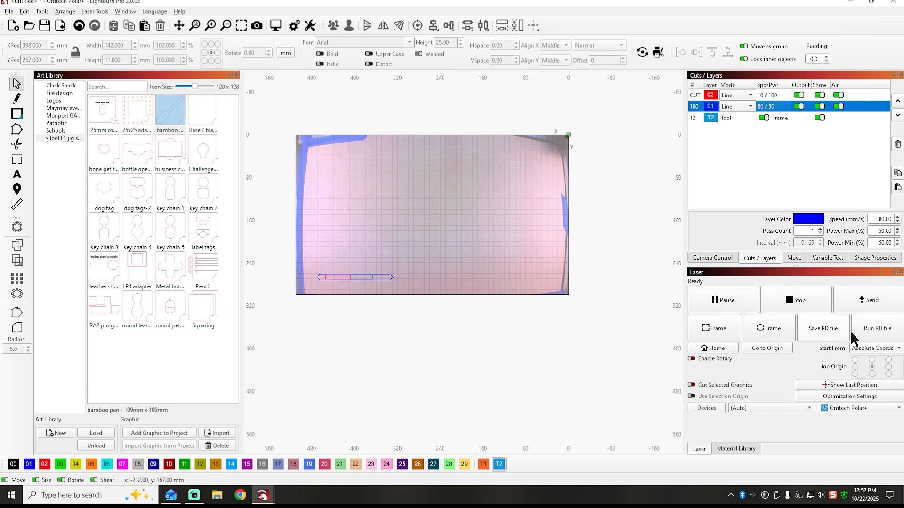
{"action": "left_click", "coordinate": [869, 306]}
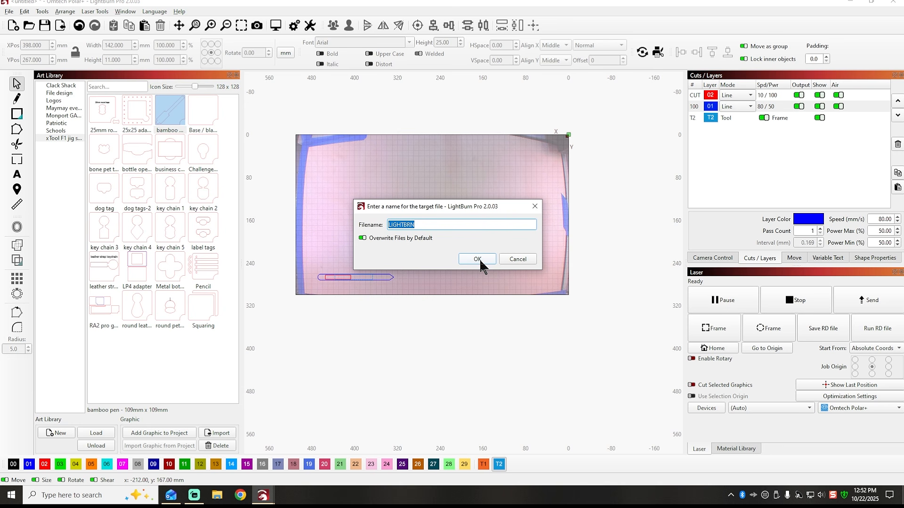
{"action": "left_click", "coordinate": [476, 259]}
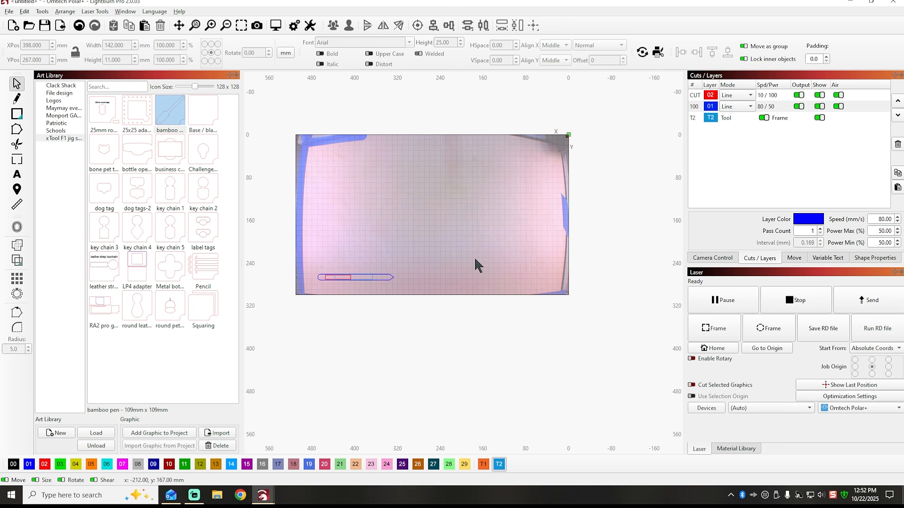
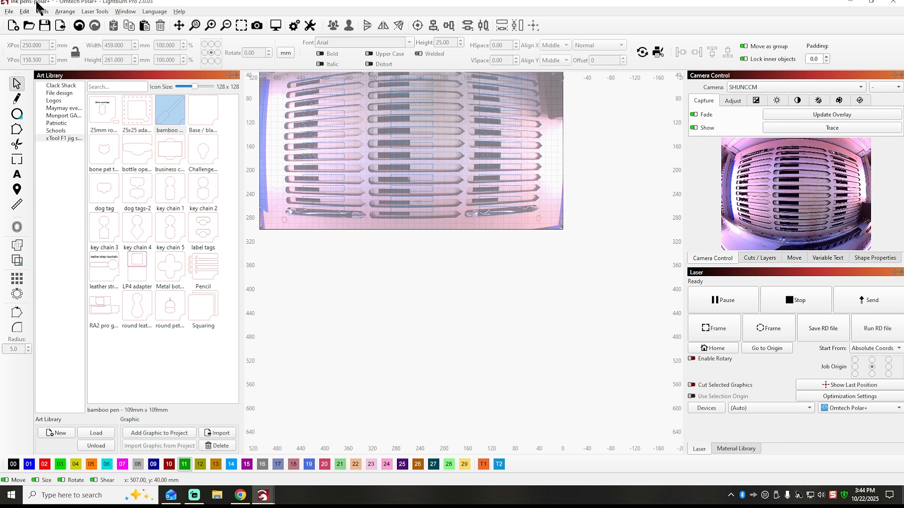
Save the project, then add the text "The Clack Shack" in the empty area below the bed on black layer 00.
{"action": "left_click", "coordinate": [45, 25]}
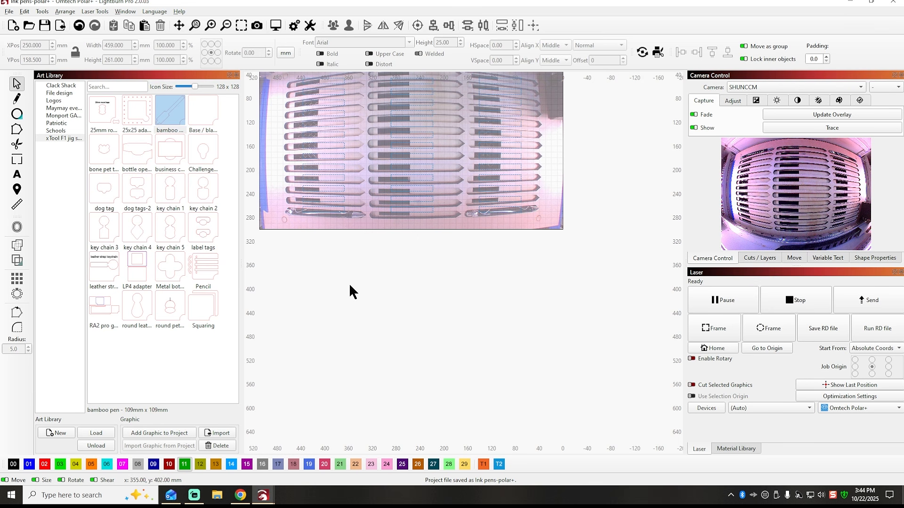
{"action": "scroll", "coordinate": [321, 238], "scroll_direction": "up", "scroll_amount": 3}
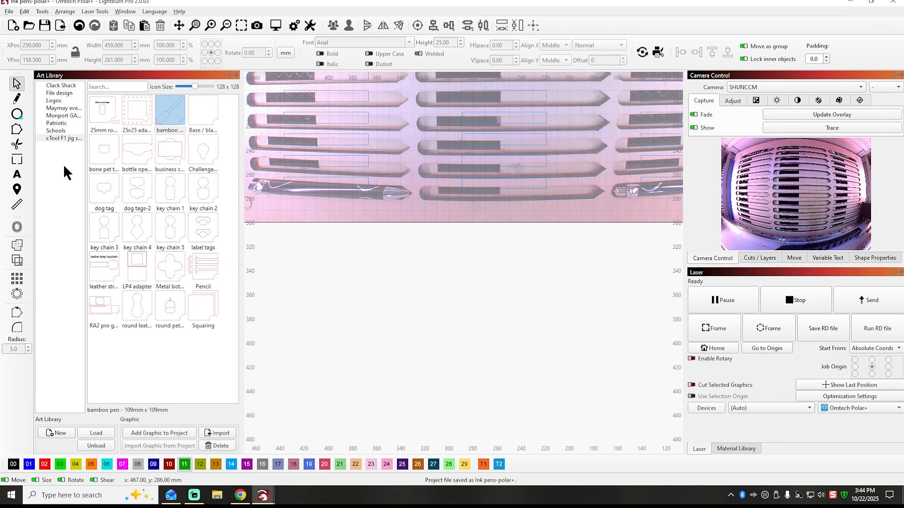
{"action": "left_click", "coordinate": [18, 175]}
{"action": "left_click", "coordinate": [415, 285]}
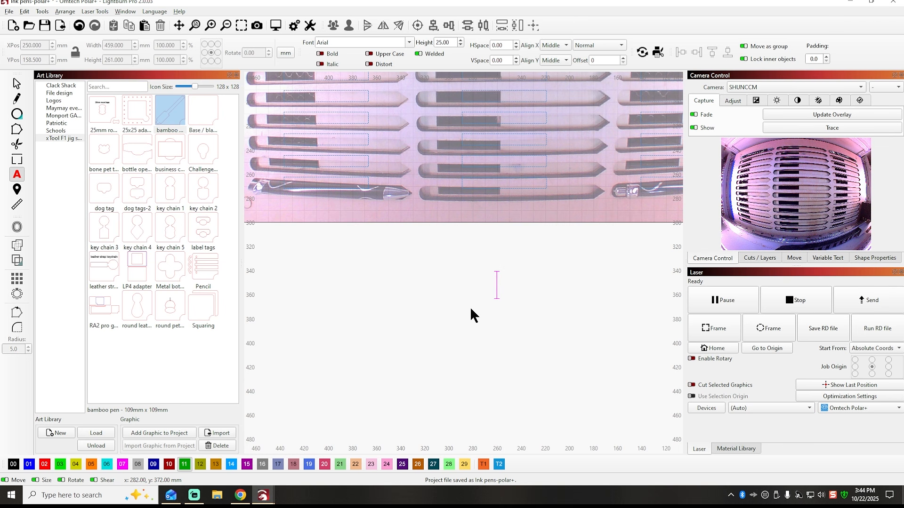
{"action": "left_click", "coordinate": [17, 84]}
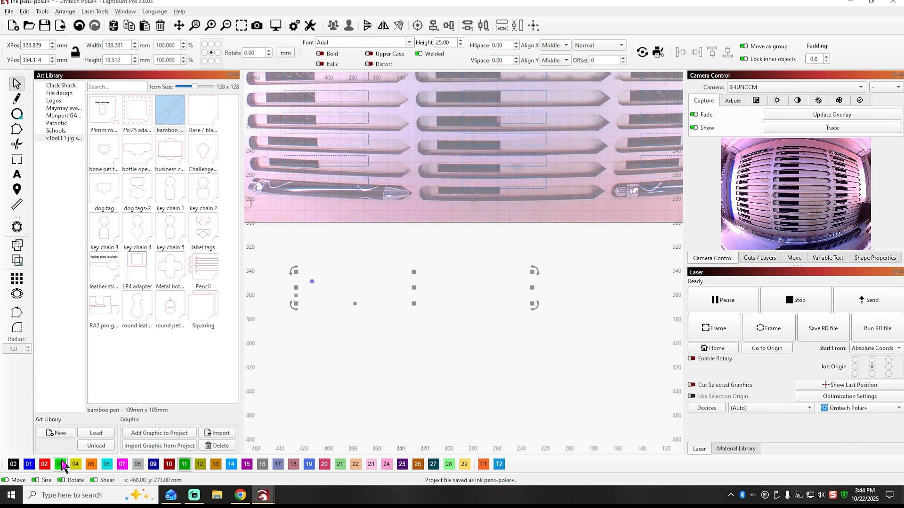
{"action": "left_click", "coordinate": [13, 465]}
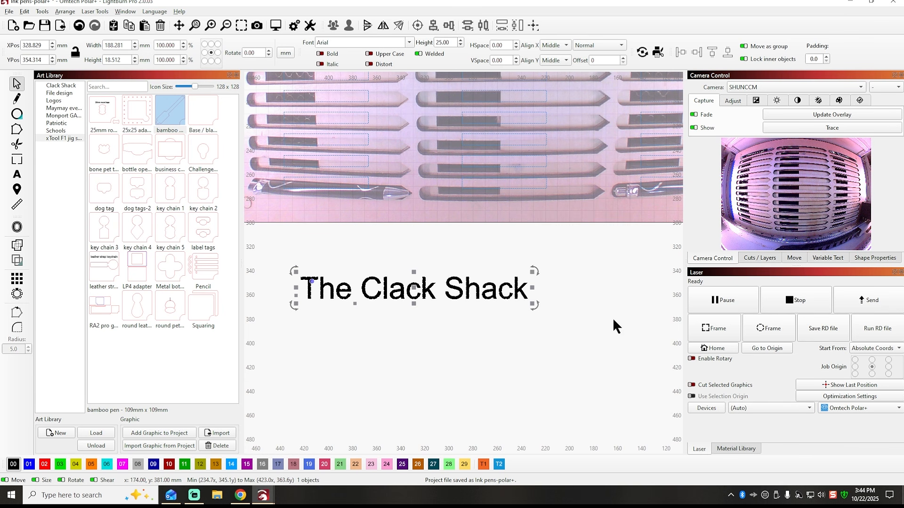
Show the cut layer settings and change the "The Clack Shack" text font to Cooper Black.
{"action": "left_click", "coordinate": [759, 258]}
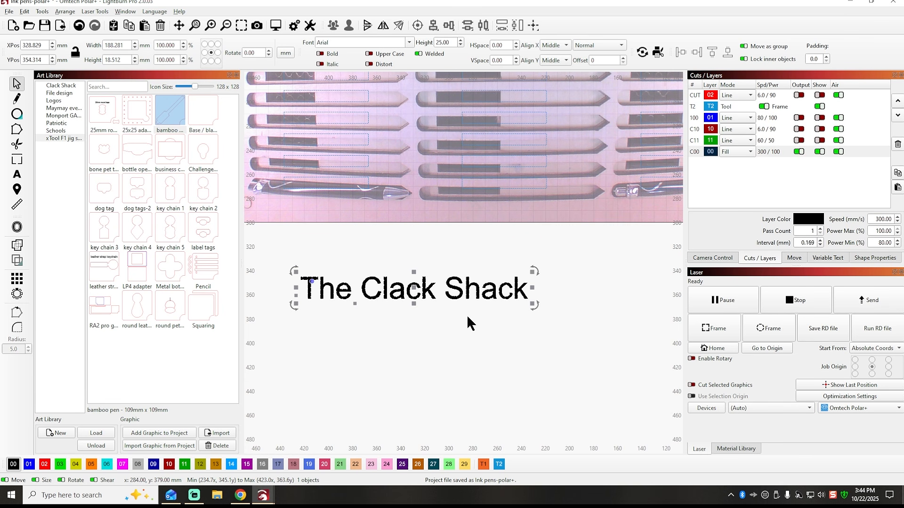
{"action": "left_click", "coordinate": [409, 42]}
{"action": "left_click", "coordinate": [409, 42]}
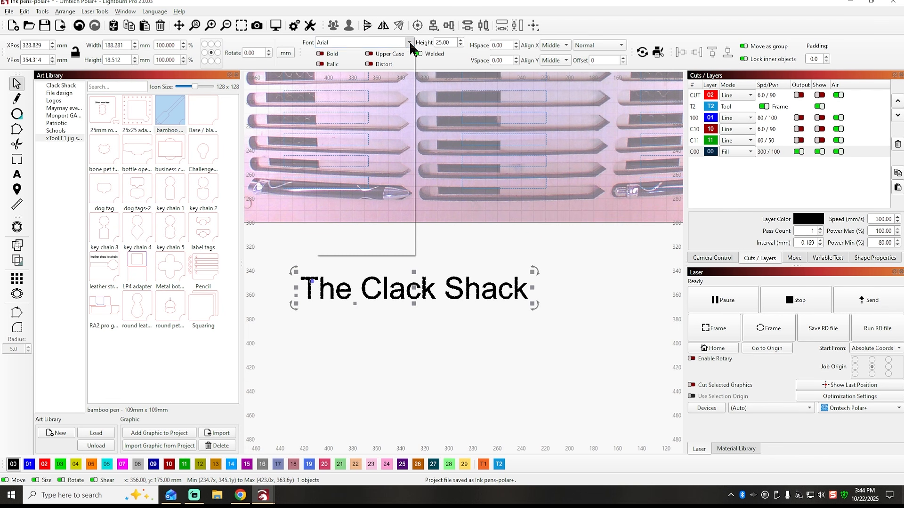
{"action": "left_click", "coordinate": [409, 43]}
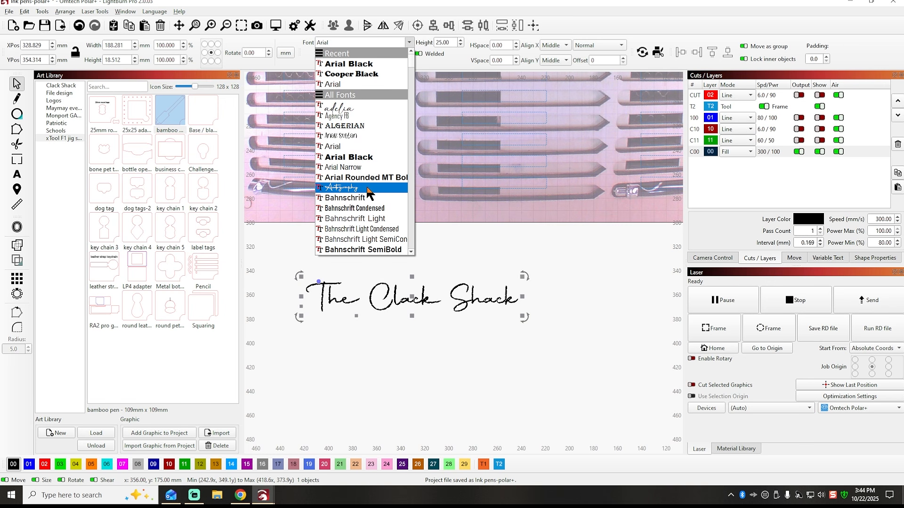
{"action": "scroll", "coordinate": [367, 191], "scroll_direction": "down", "scroll_amount": 10}
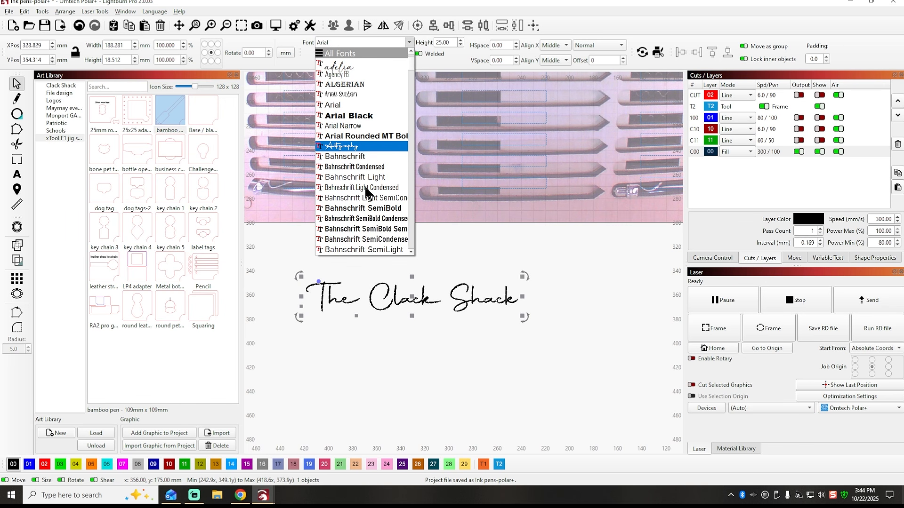
{"action": "scroll", "coordinate": [365, 189], "scroll_direction": "down", "scroll_amount": 10}
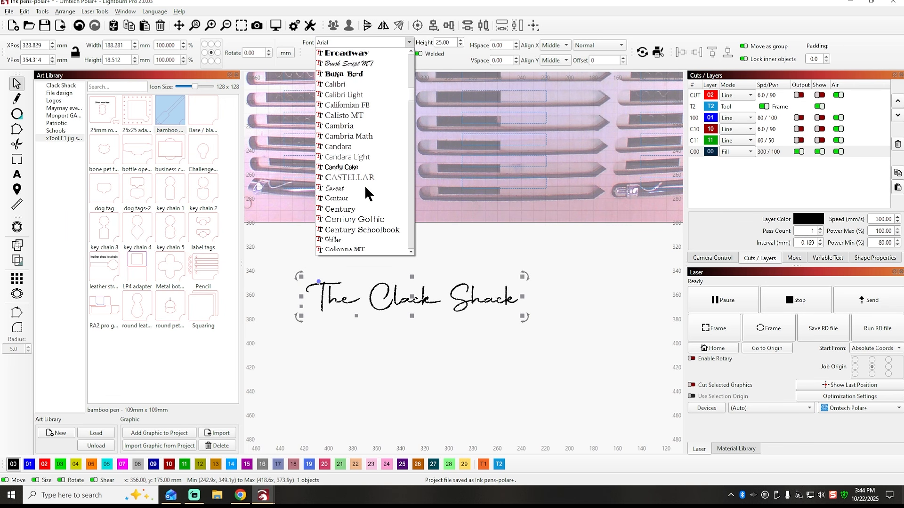
{"action": "left_click", "coordinate": [360, 158]}
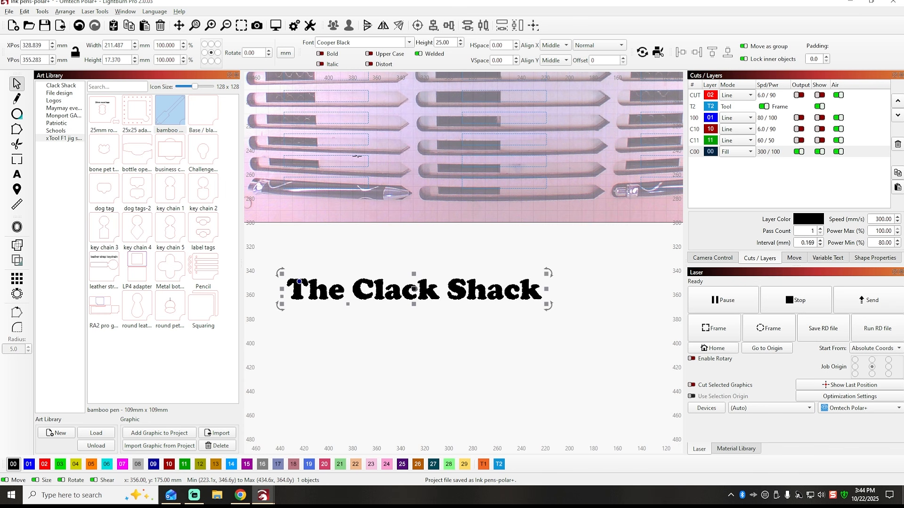
Shrink the text to about 66 mm wide and place it over the bottom pen of the left column, at about X 403, Y 267 mm.
{"action": "scroll", "coordinate": [453, 263], "scroll_direction": "down", "scroll_amount": 1}
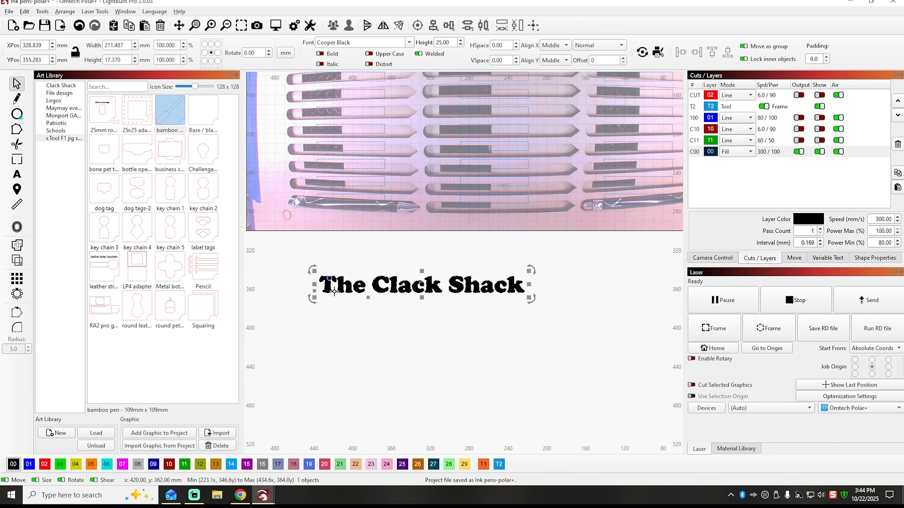
{"action": "left_click_drag", "start_coordinate": [532, 269], "coordinate": [377, 125]}
{"action": "scroll", "coordinate": [338, 289], "scroll_direction": "up", "scroll_amount": 3}
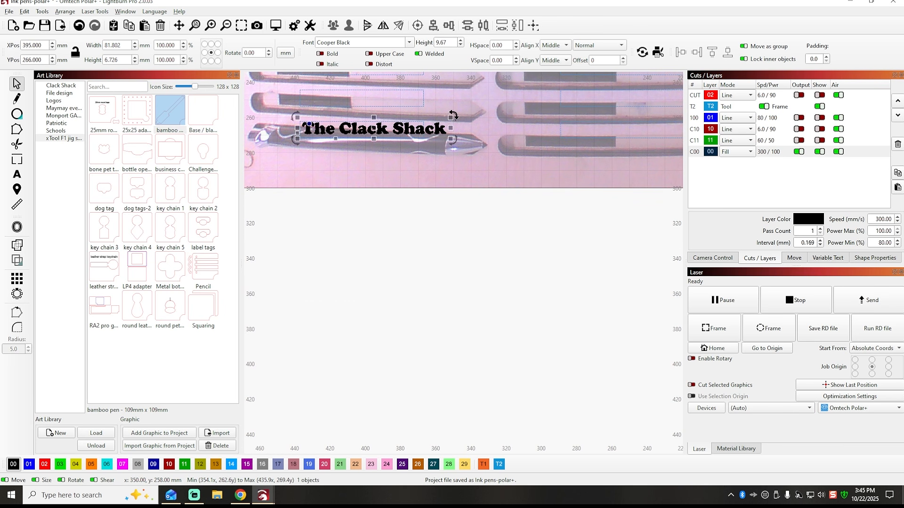
{"action": "left_click_drag", "start_coordinate": [451, 118], "coordinate": [424, 121]}
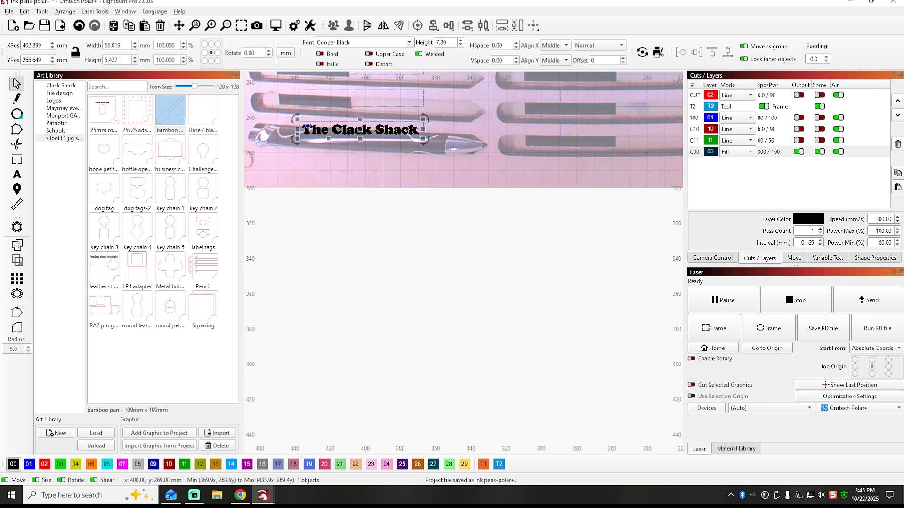
{"action": "scroll", "coordinate": [363, 131], "scroll_direction": "up", "scroll_amount": 3}
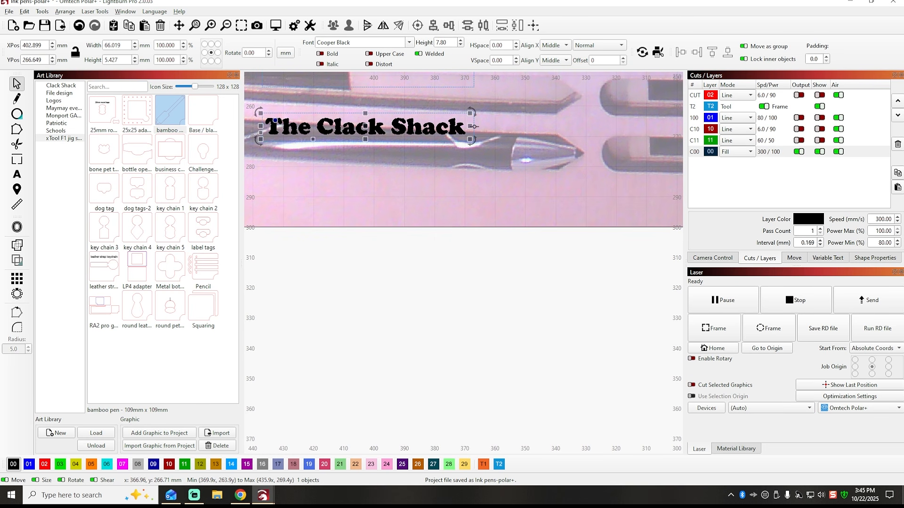
Ungroup the complete pen jig layout so its engraving frames are separate from the outer shapes.
{"action": "key", "text": "ctrl+a"}
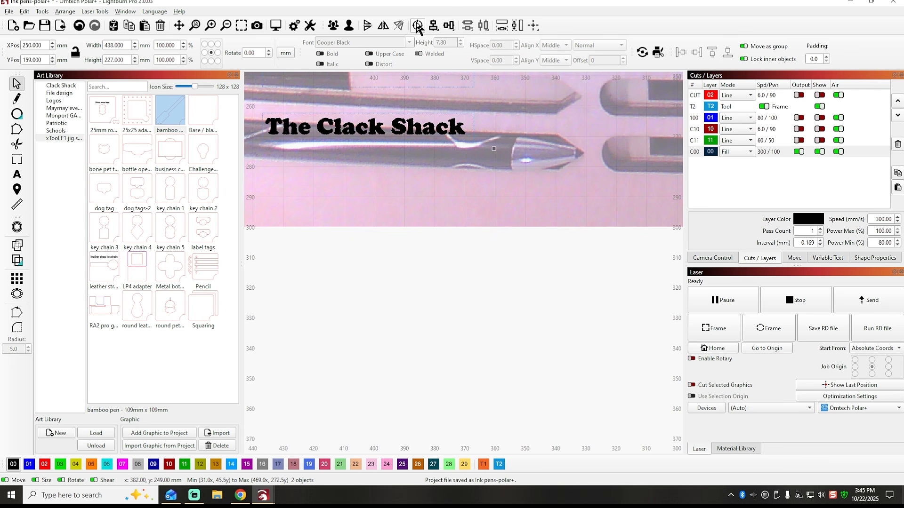
{"action": "scroll", "coordinate": [397, 194], "scroll_direction": "down", "scroll_amount": 4}
{"action": "scroll", "coordinate": [396, 196], "scroll_direction": "down", "scroll_amount": 3}
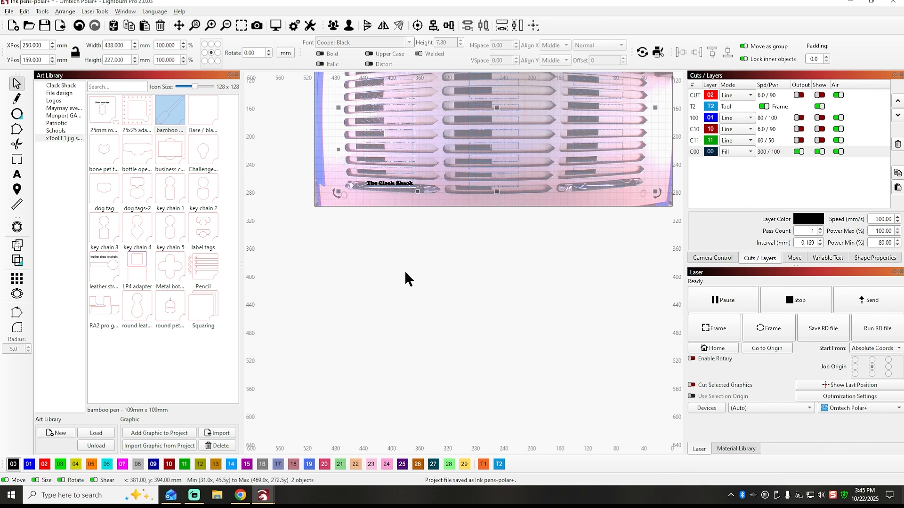
{"action": "right_click", "coordinate": [414, 120]}
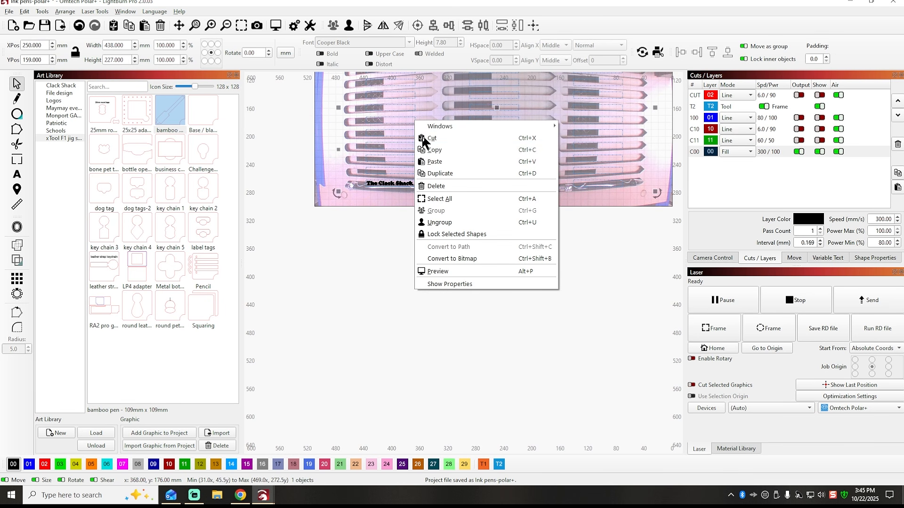
{"action": "left_click", "coordinate": [450, 223]}
{"action": "scroll", "coordinate": [401, 204], "scroll_direction": "up", "scroll_amount": 3}
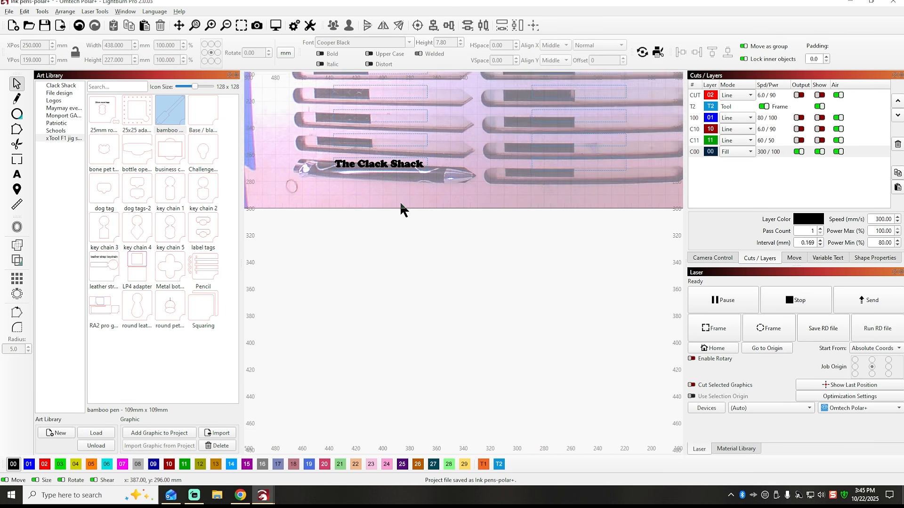
Select the engraving frames that are still grouped together and ungroup them into individual rectangles.
{"action": "left_click", "coordinate": [400, 155]}
{"action": "scroll", "coordinate": [426, 177], "scroll_direction": "up", "scroll_amount": 4}
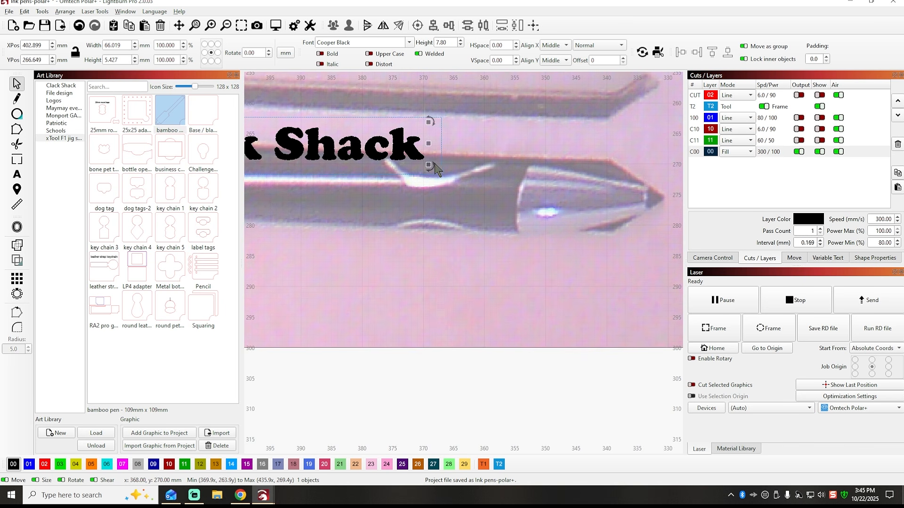
{"action": "left_click", "coordinate": [441, 132], "text": "shift"}
{"action": "scroll", "coordinate": [441, 136], "scroll_direction": "down", "scroll_amount": 6}
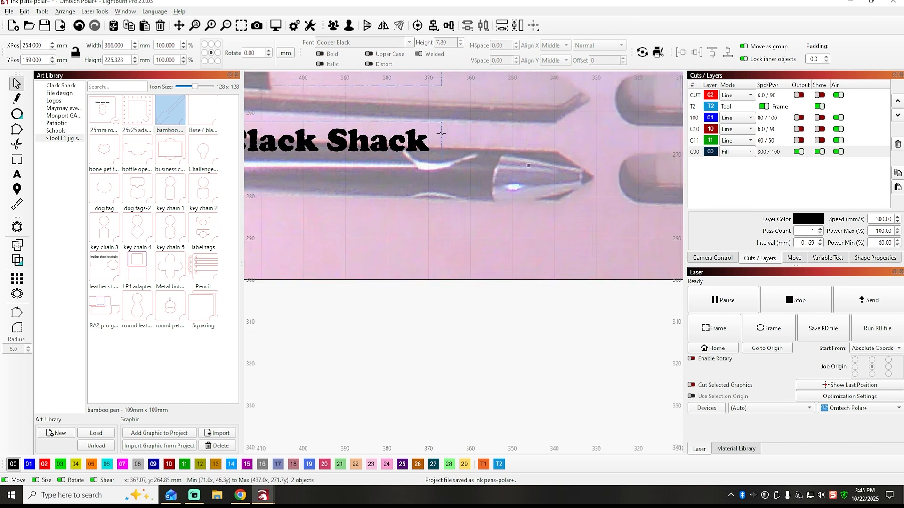
{"action": "left_click", "coordinate": [453, 157]}
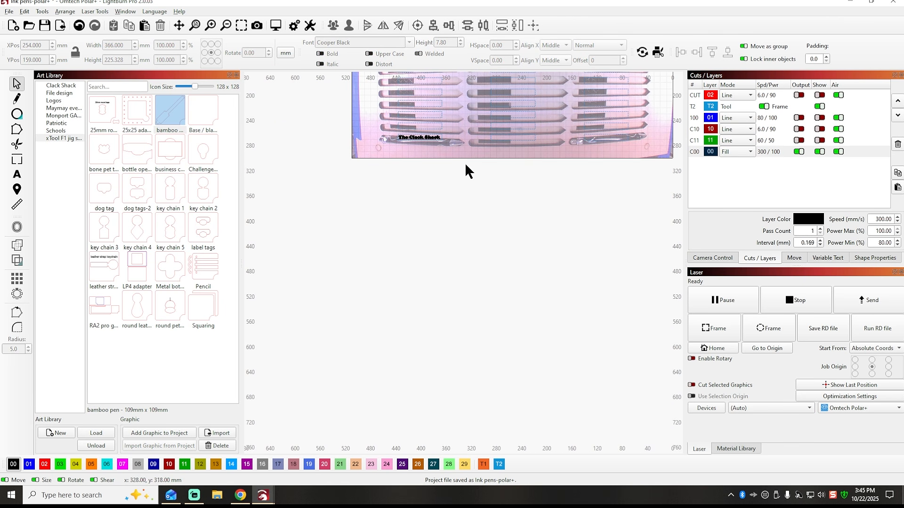
{"action": "left_click", "coordinate": [441, 116]}
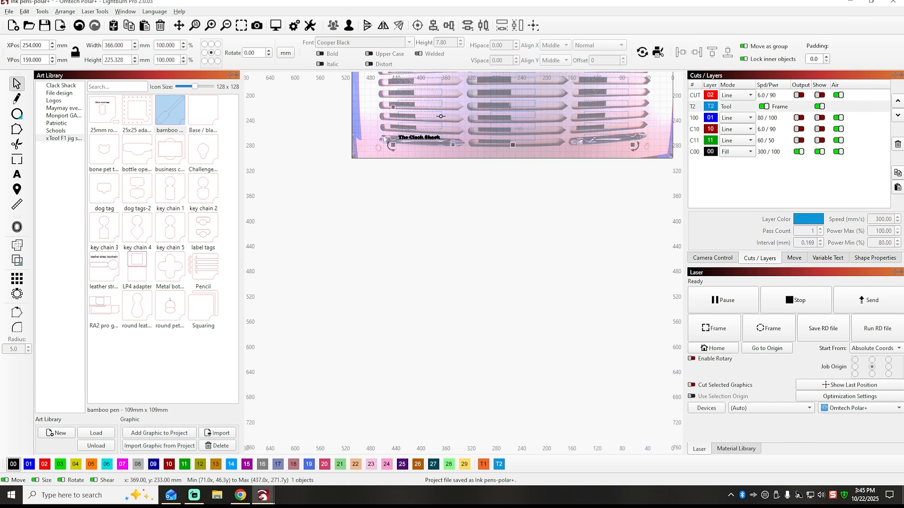
{"action": "right_click", "coordinate": [441, 116]}
{"action": "left_click", "coordinate": [469, 216]}
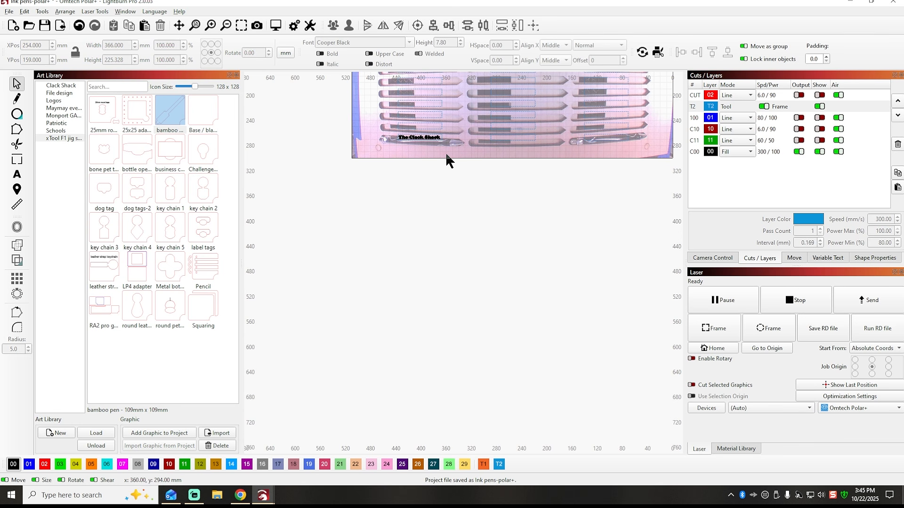
Centre the "The Clack Shack" text horizontally and vertically in the engraving frame of the left column's bottom pen.
{"action": "left_click", "coordinate": [438, 135]}
{"action": "scroll", "coordinate": [417, 150], "scroll_direction": "up", "scroll_amount": 4}
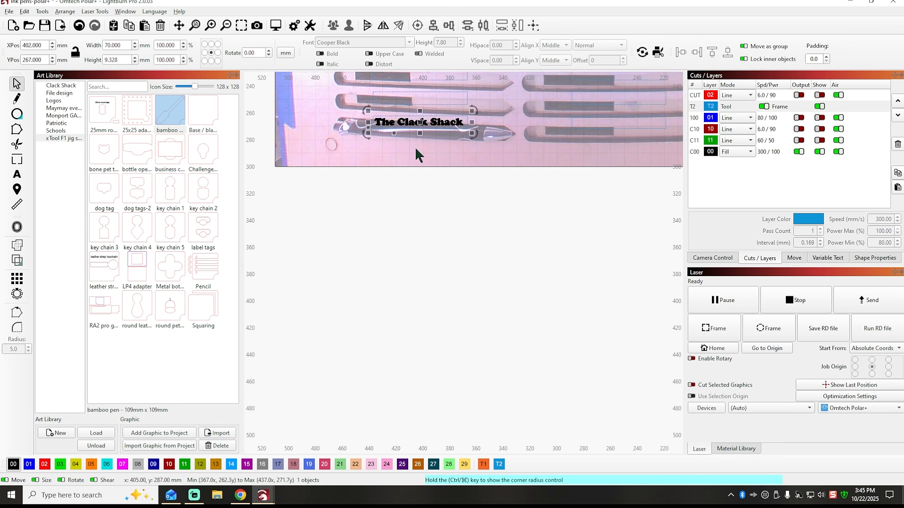
{"action": "left_click", "coordinate": [415, 157]}
{"action": "scroll", "coordinate": [370, 130], "scroll_direction": "up", "scroll_amount": 5}
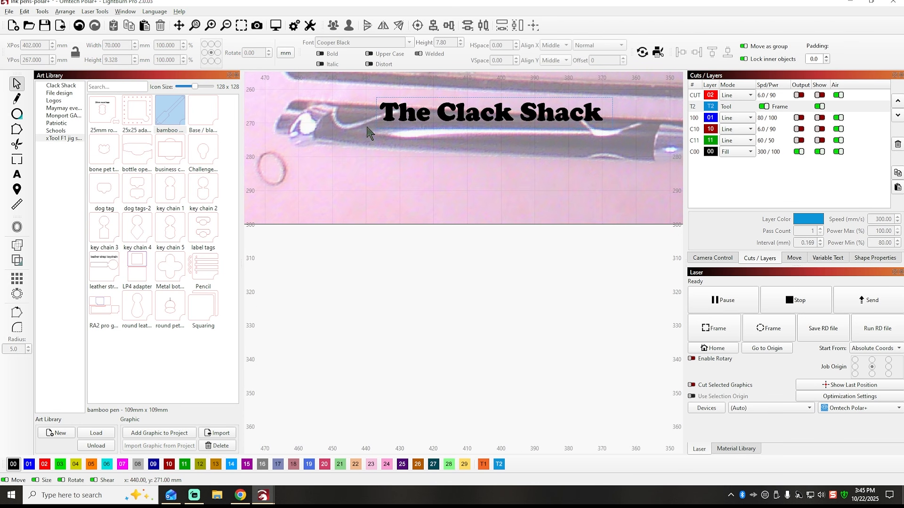
{"action": "left_click", "coordinate": [390, 108]}
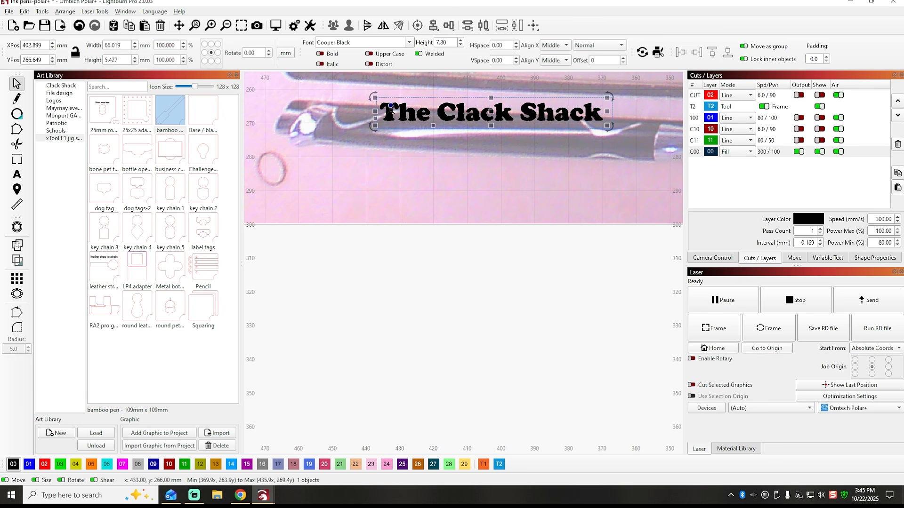
{"action": "scroll", "coordinate": [393, 127], "scroll_direction": "up", "scroll_amount": 3}
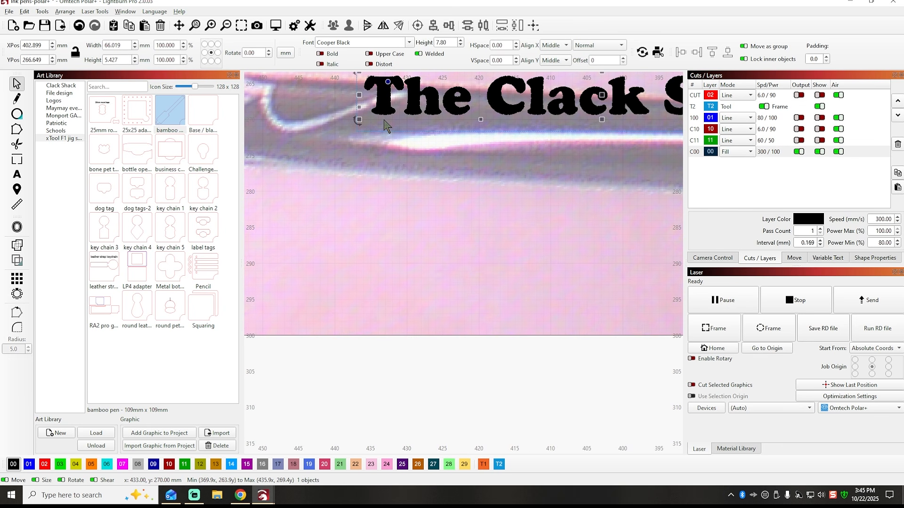
{"action": "scroll", "coordinate": [385, 126], "scroll_direction": "down", "scroll_amount": 2}
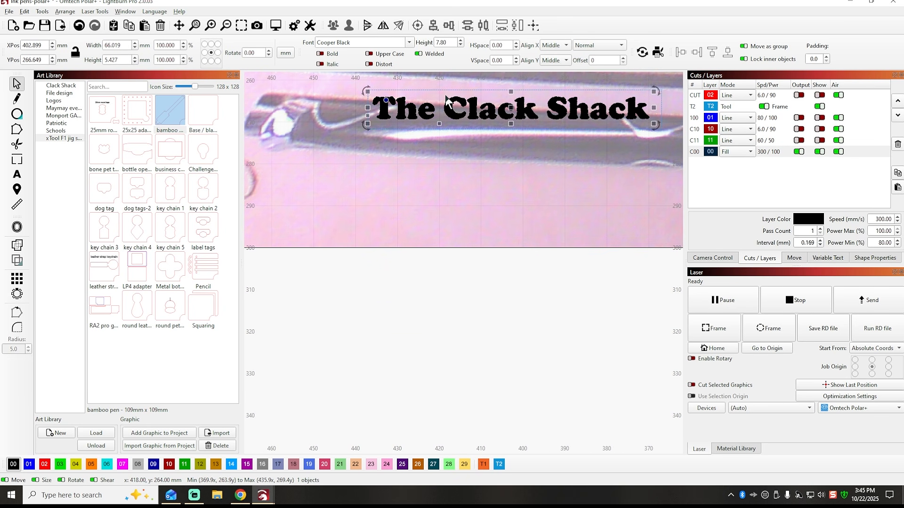
{"action": "key", "text": "ctrl+a"}
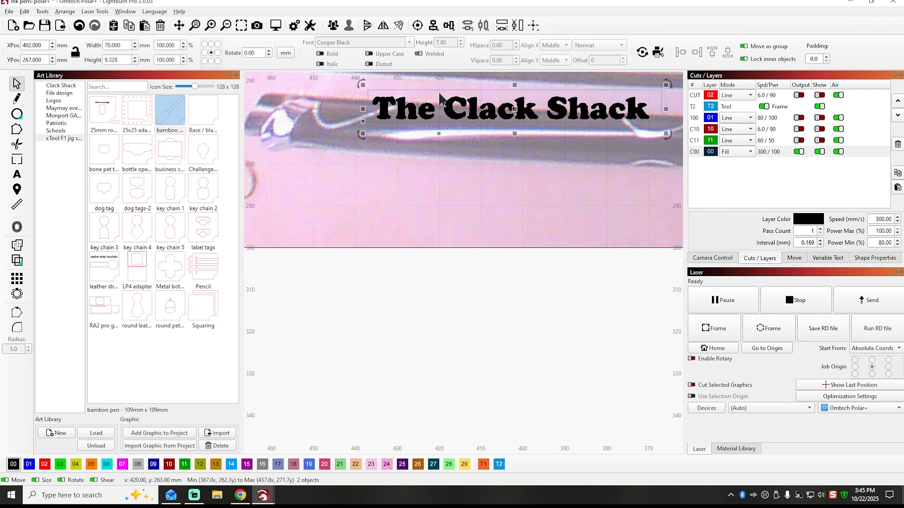
{"action": "left_click", "coordinate": [418, 26]}
{"action": "left_click", "coordinate": [366, 196]}
Copy the centred "The Clack Shack" text and paste the copy over the bottom pen of the right column.
{"action": "scroll", "coordinate": [364, 194], "scroll_direction": "down", "scroll_amount": 5}
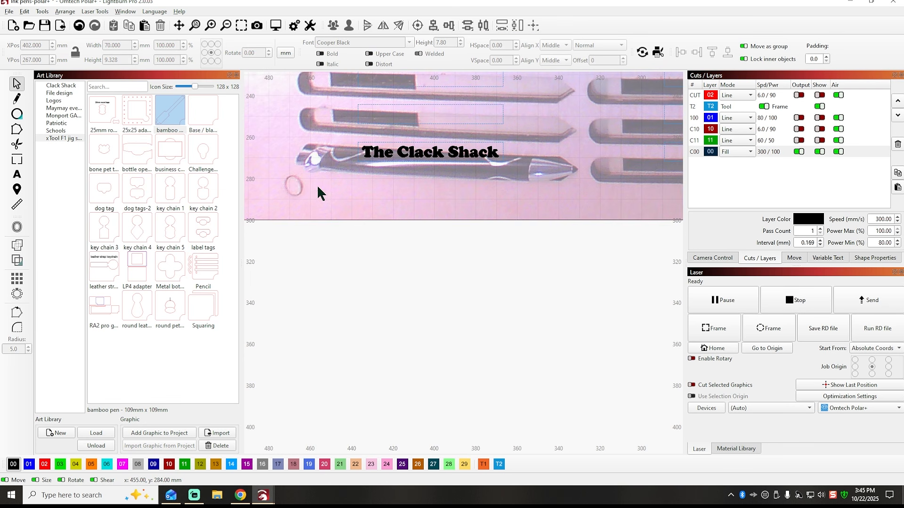
{"action": "left_click", "coordinate": [360, 166]}
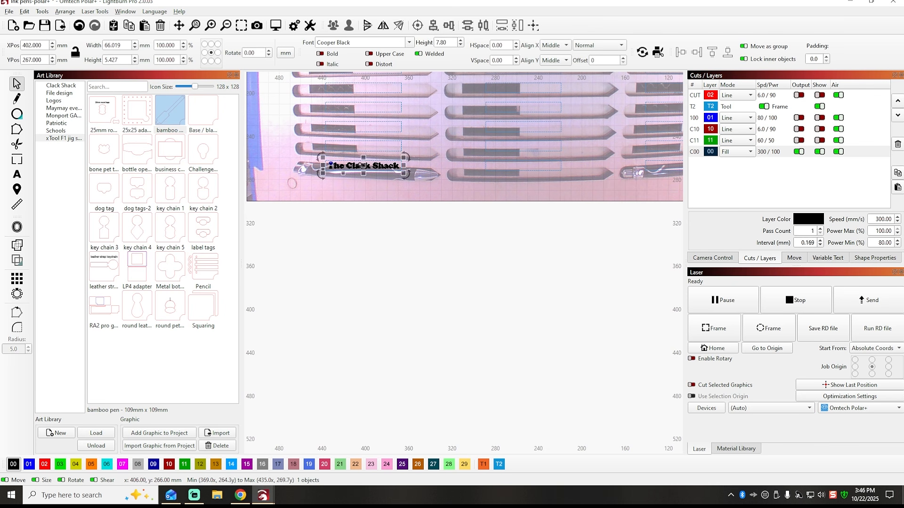
{"action": "right_click", "coordinate": [360, 165]}
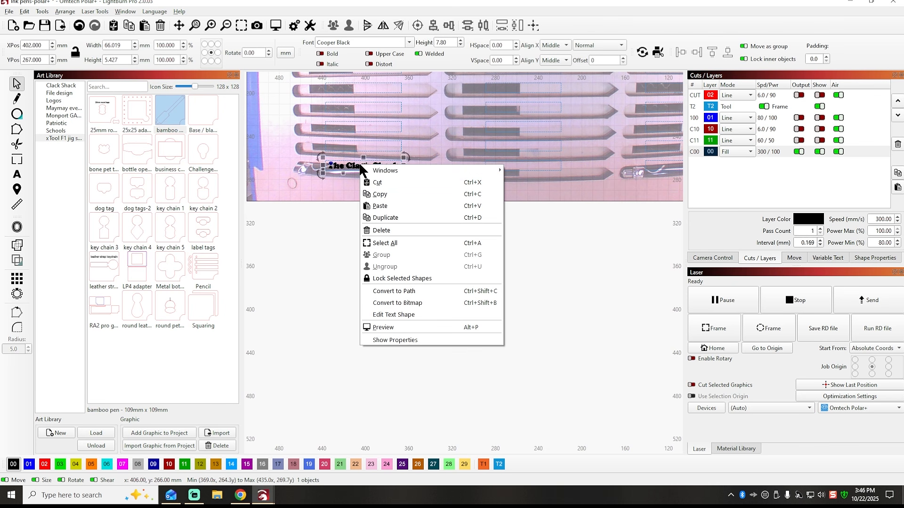
{"action": "left_click", "coordinate": [381, 194]}
{"action": "left_click", "coordinate": [345, 210]}
{"action": "scroll", "coordinate": [295, 219], "scroll_direction": "down", "scroll_amount": 4}
{"action": "scroll", "coordinate": [471, 207], "scroll_direction": "up", "scroll_amount": 5}
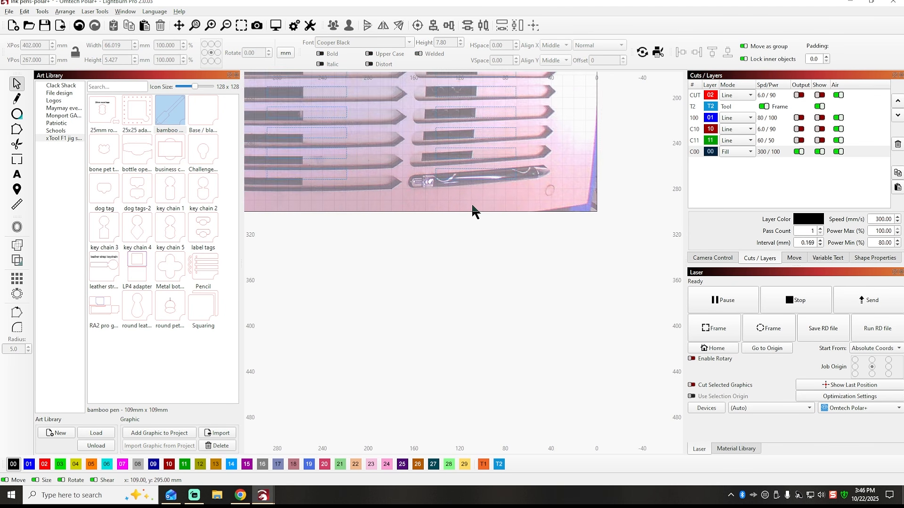
{"action": "right_click", "coordinate": [460, 160]}
{"action": "left_click", "coordinate": [485, 199]}
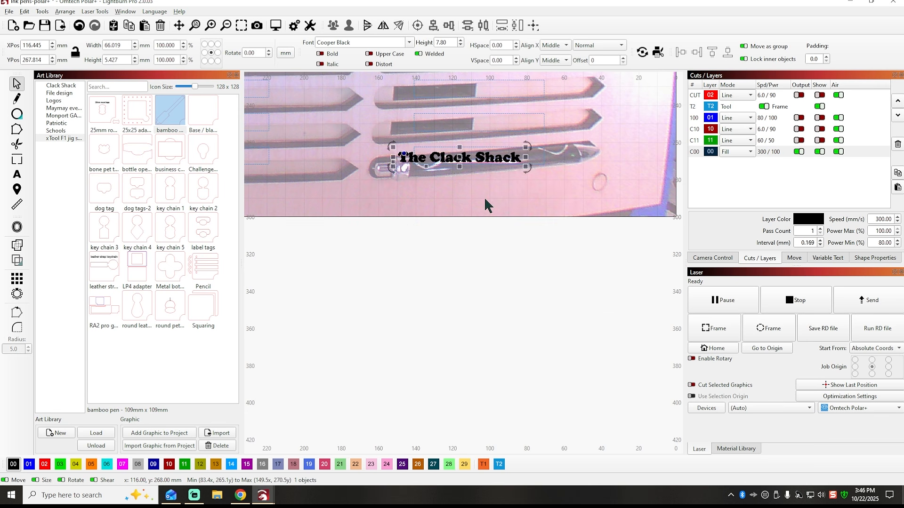
Centre the pasted text horizontally and vertically in the engraving frame of the right column's bottom pen.
{"action": "left_click", "coordinate": [544, 162], "text": "shift"}
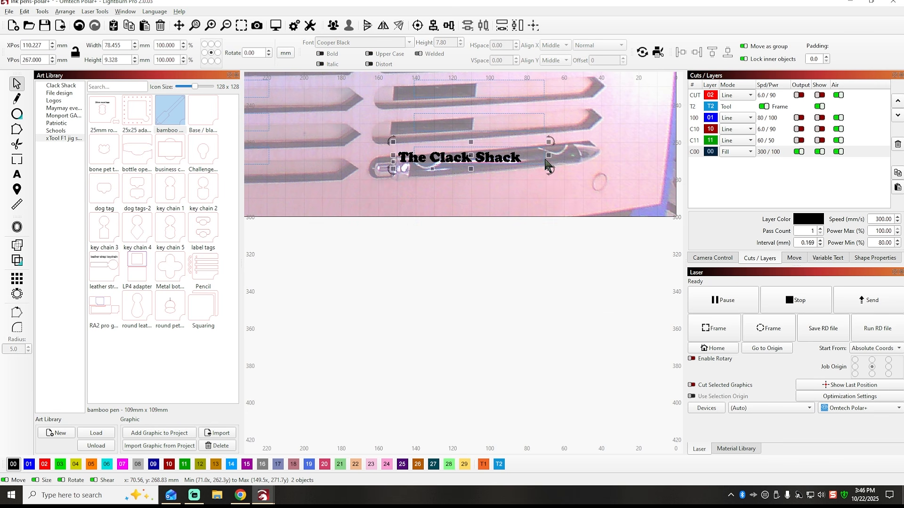
{"action": "left_click", "coordinate": [418, 25]}
{"action": "left_click", "coordinate": [476, 188]}
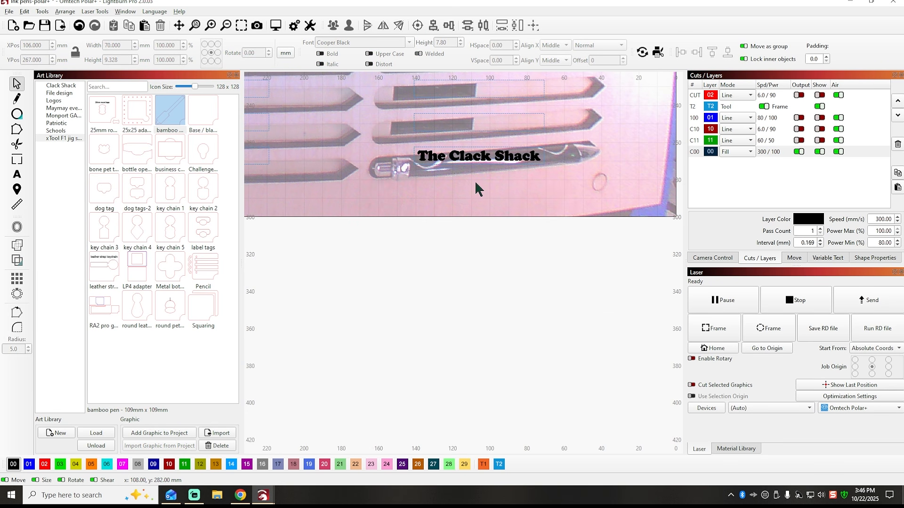
Assign the Coated Tumbler engrave preset from the OmtechPolar+ material library to the C00 fill layer.
{"action": "scroll", "coordinate": [479, 222], "scroll_direction": "down", "scroll_amount": 5}
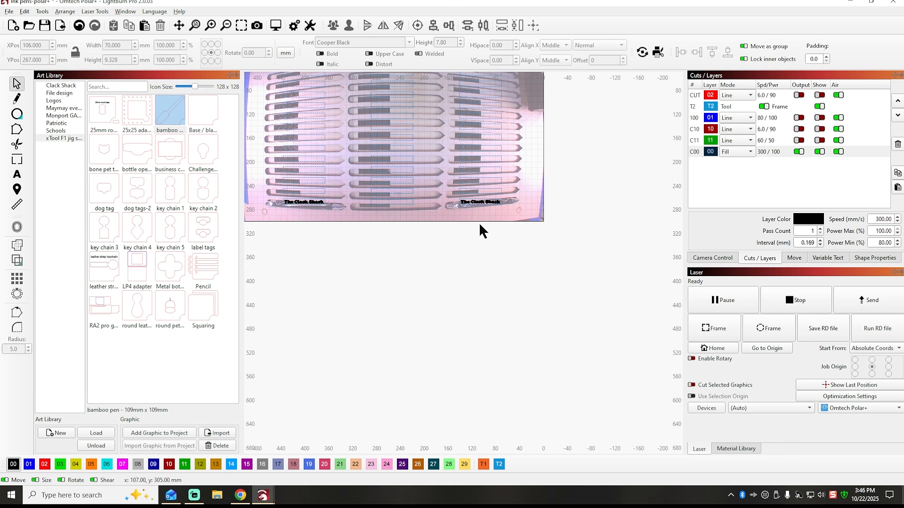
{"action": "left_click", "coordinate": [738, 449]}
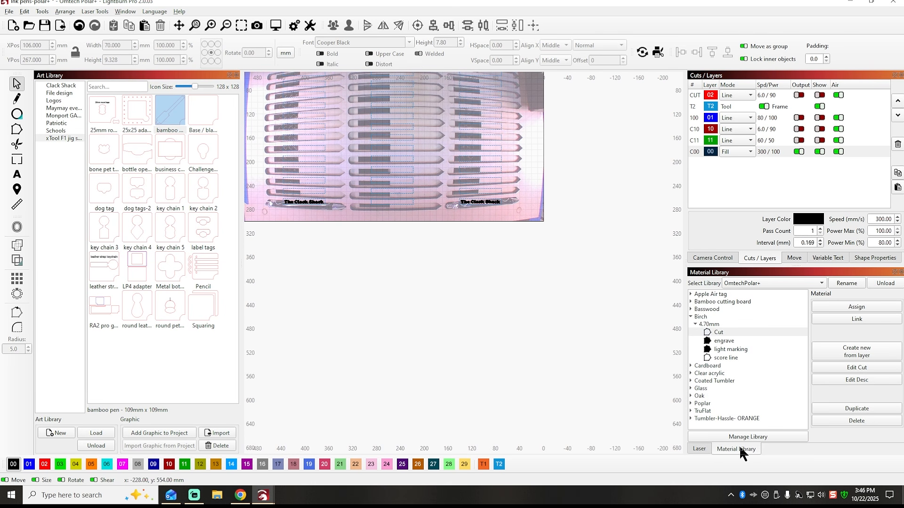
{"action": "left_click", "coordinate": [691, 317]}
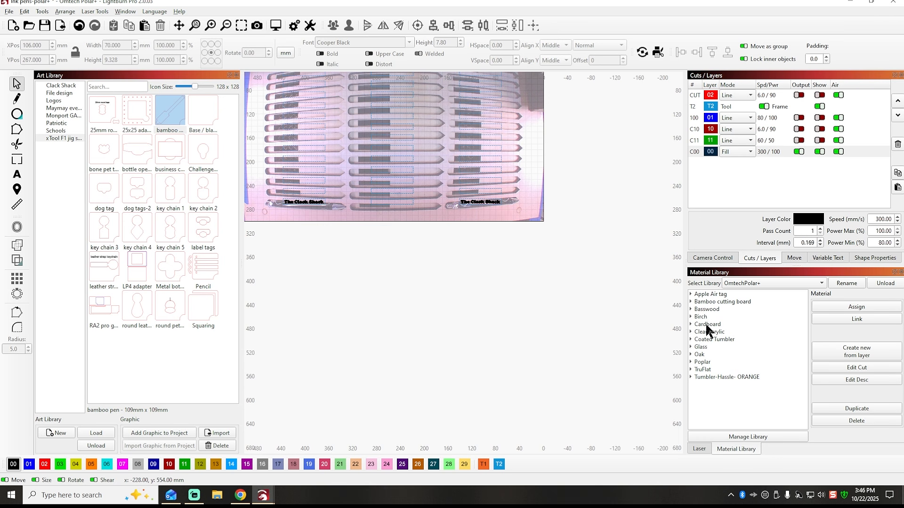
{"action": "left_click", "coordinate": [691, 339]}
{"action": "left_click", "coordinate": [695, 347]}
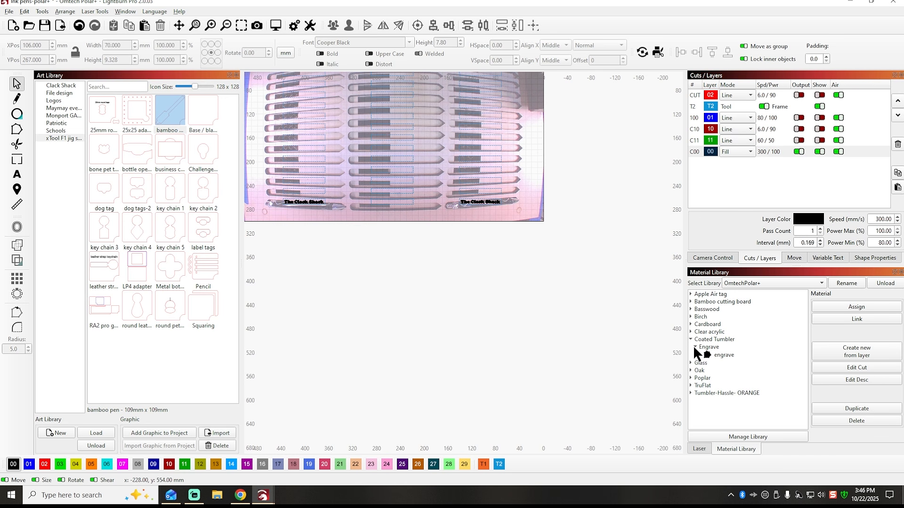
{"action": "left_click", "coordinate": [718, 355]}
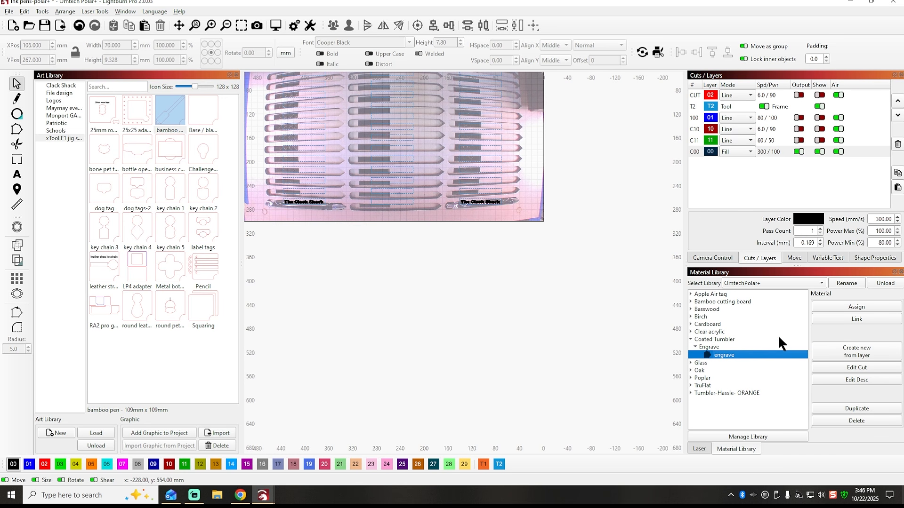
{"action": "left_click", "coordinate": [854, 308]}
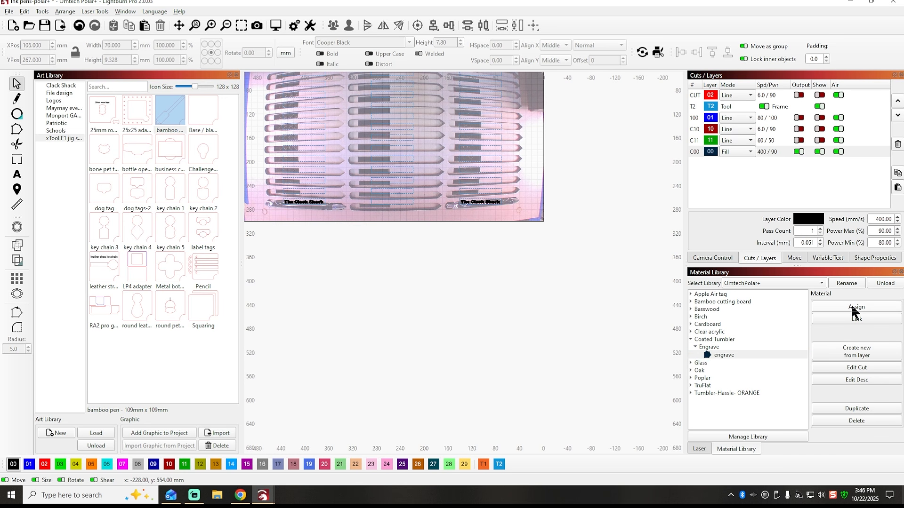
Set the Z offset to 1 mm in the C00 layer's cut settings and apply the settings.
{"action": "left_click", "coordinate": [768, 150]}
{"action": "double_click", "coordinate": [768, 151]}
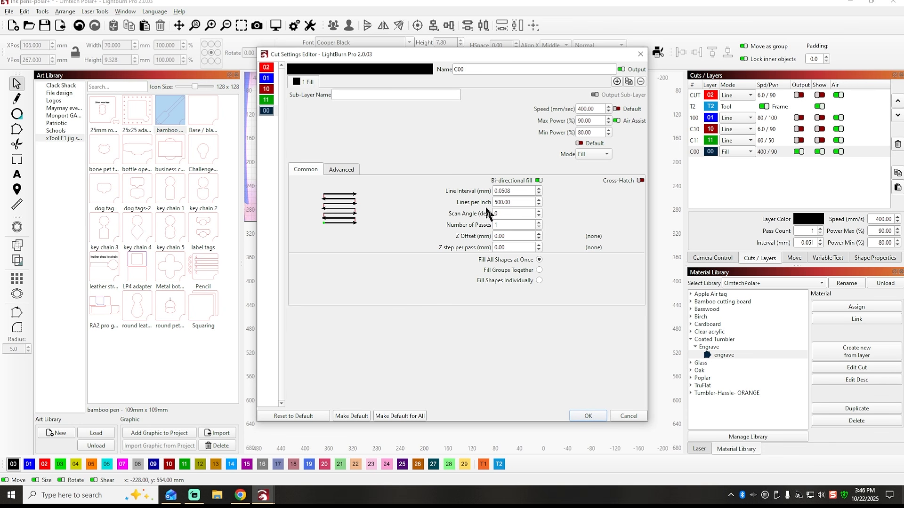
{"action": "left_click", "coordinate": [507, 236]}
{"action": "type", "text": "1"}
{"action": "left_click", "coordinate": [589, 416]}
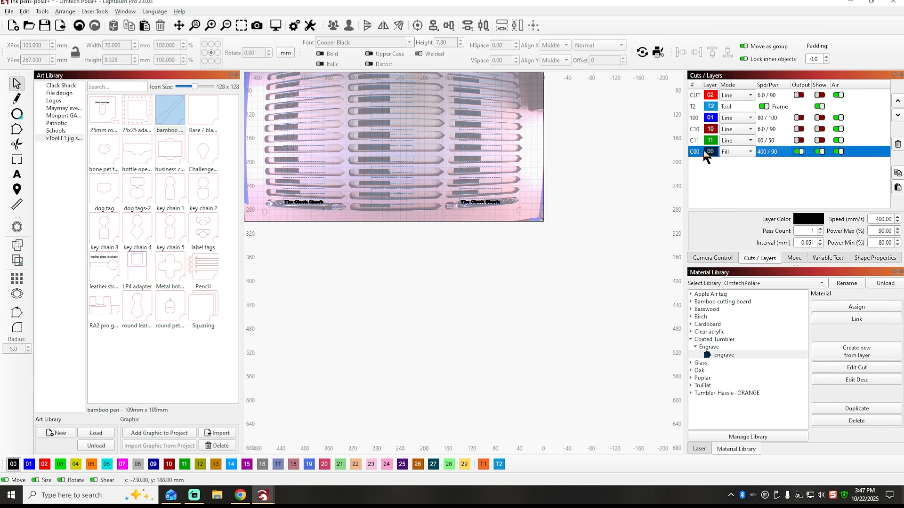
Show the hidden CUT, 100, C10 and C11 layers, and send the job to the laser under the file name TEST PEN.
{"action": "left_click_drag", "start_coordinate": [820, 94], "coordinate": [822, 146]}
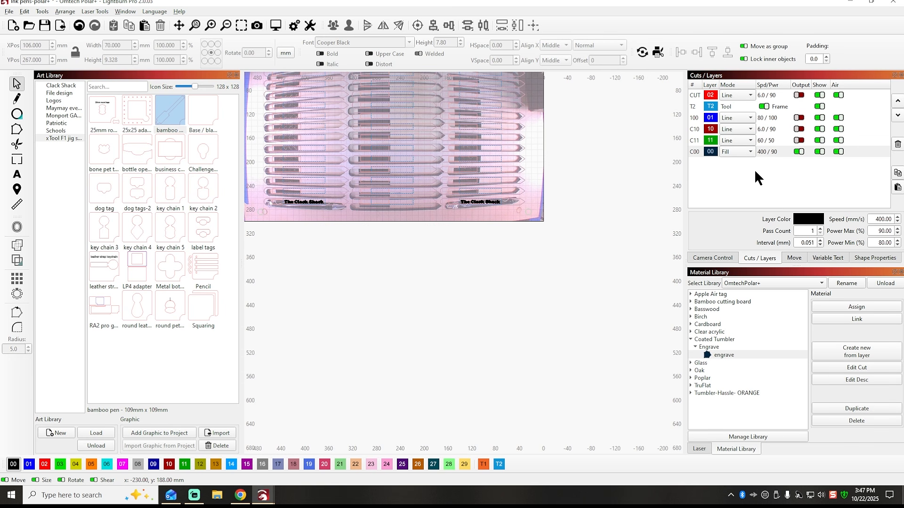
{"action": "left_click", "coordinate": [699, 449]}
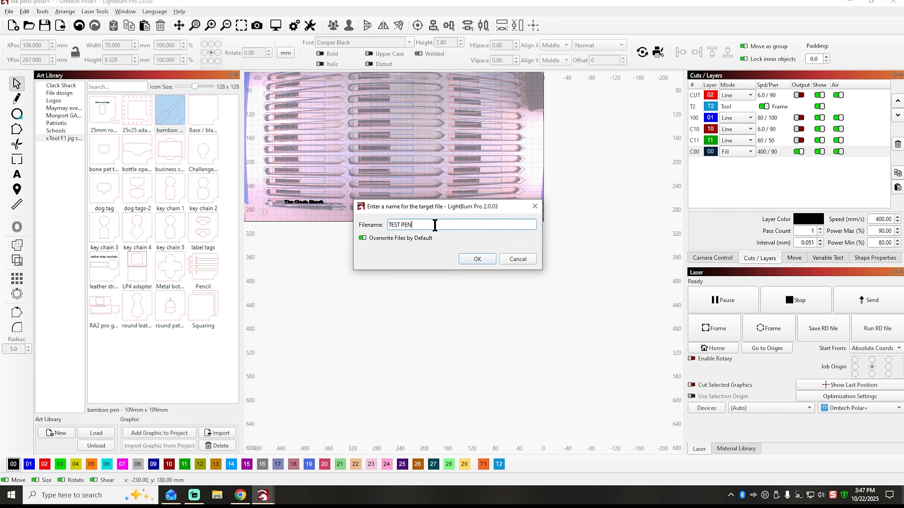
{"action": "left_click", "coordinate": [477, 259]}
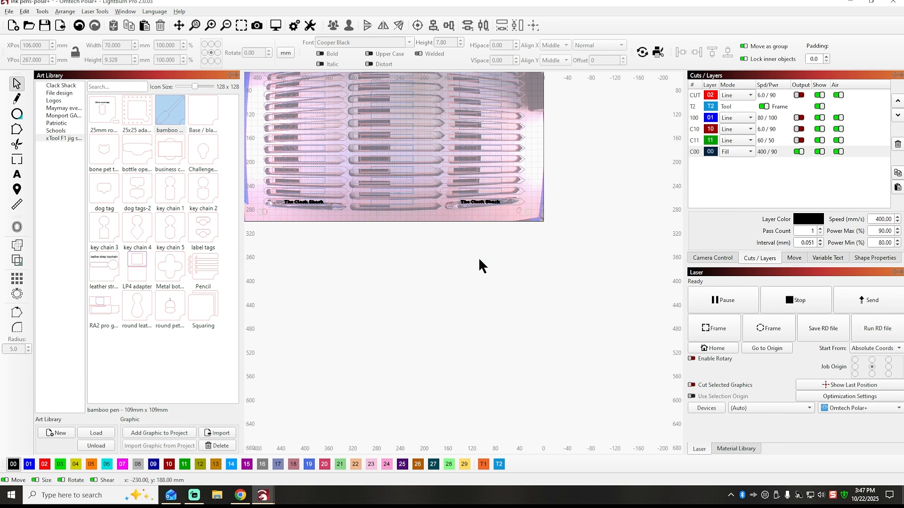